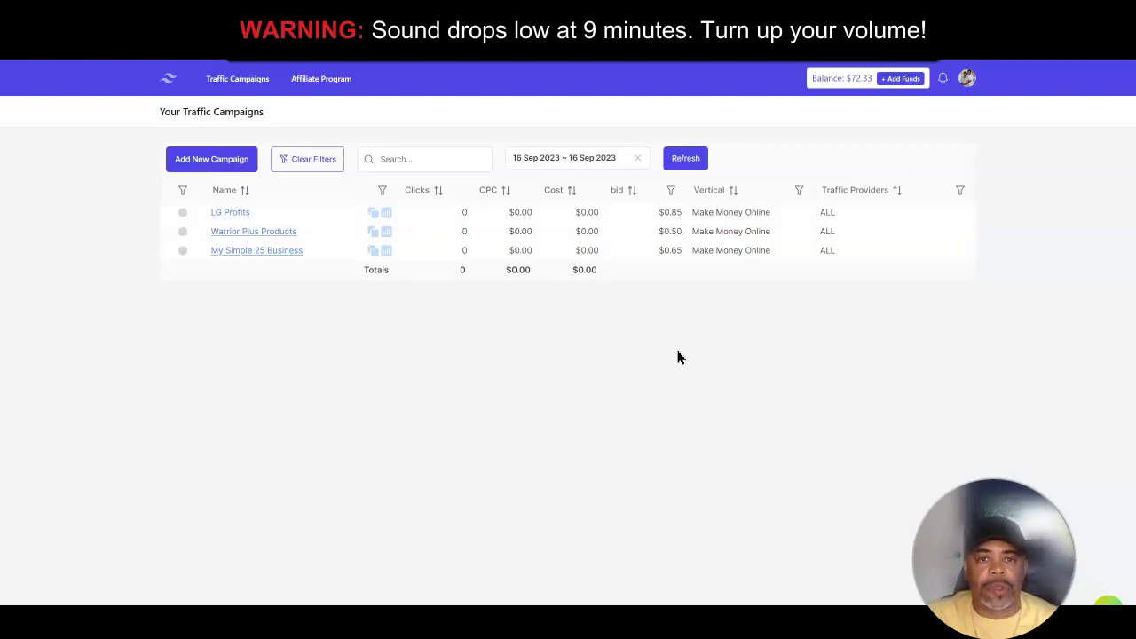
Step: Leave the three-campaign TrafficZest list for the Gmail inbox
left_click(218, 16)
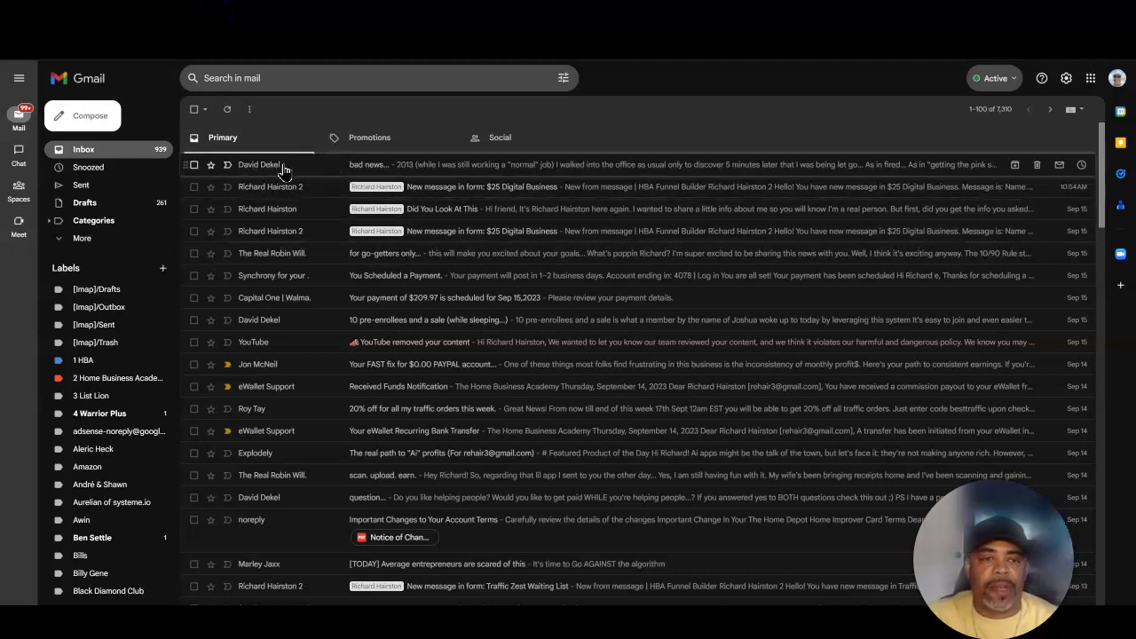
Step: View an inbox sender's contact card, then move to the SystemHubs Referrals page showing zero referrals
mouse_move(270, 171)
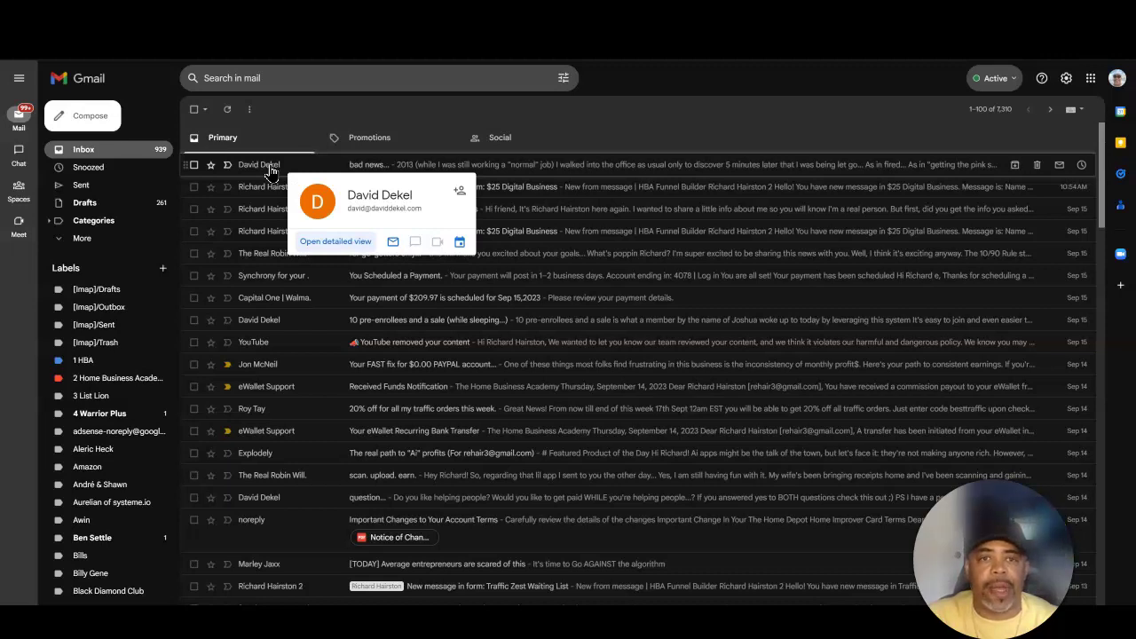
left_click(571, 13)
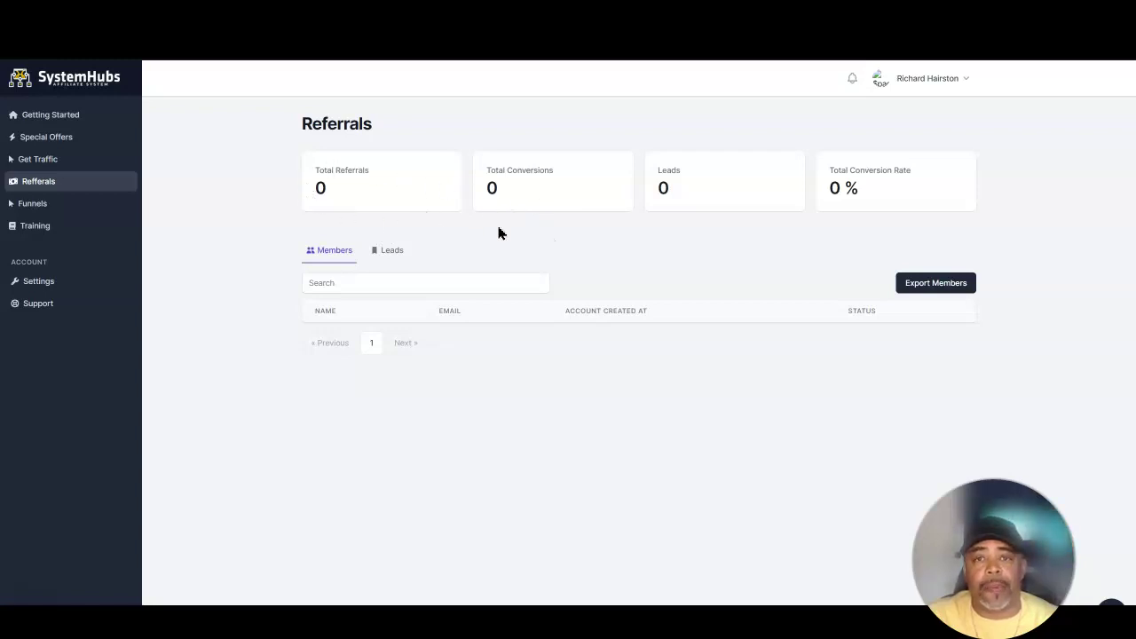
Step: View the SystemHubs sales landing page, then return to the TrafficZest campaigns dashboard
left_click(721, 16)
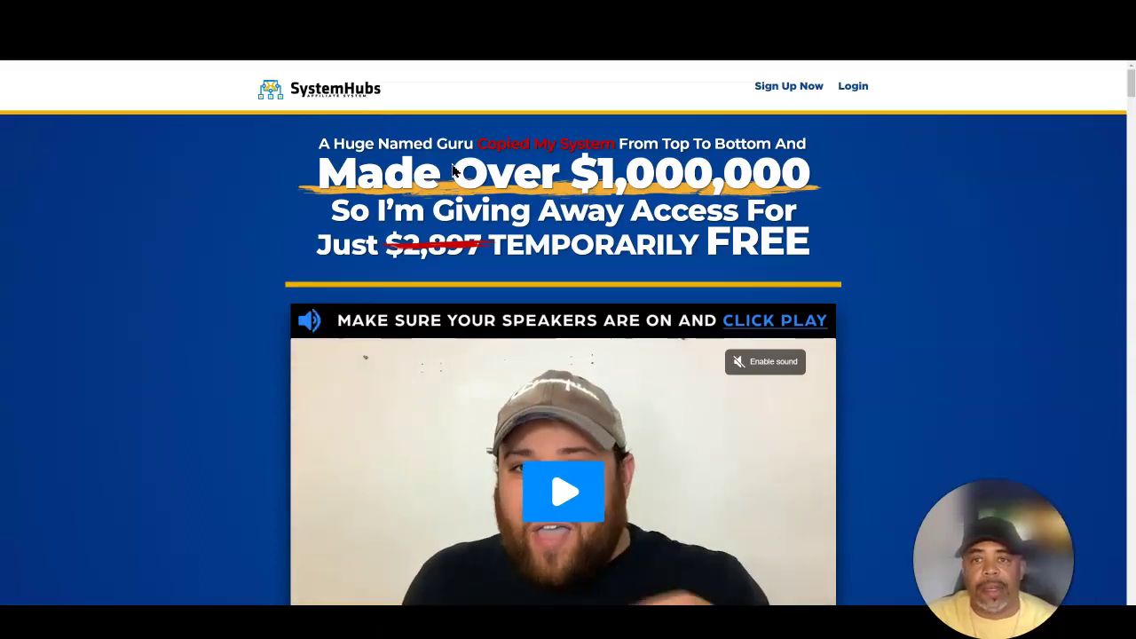
left_click(445, 16)
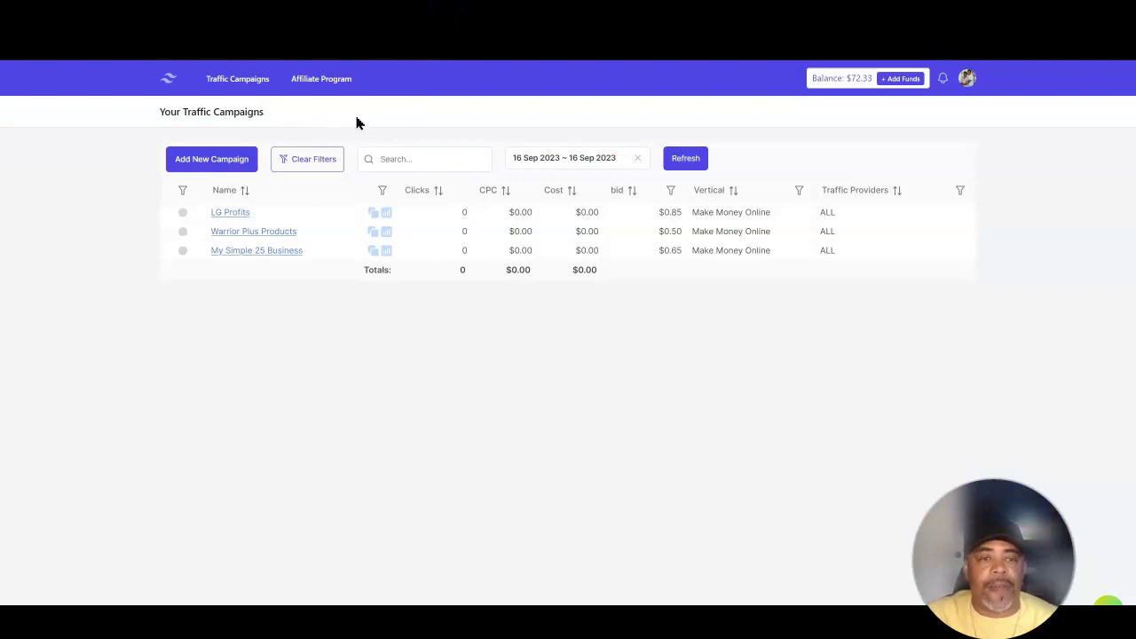
Step: Add a new TrafficZest campaign and enter the campaign name 'Super funnel Hero System'
left_click(202, 165)
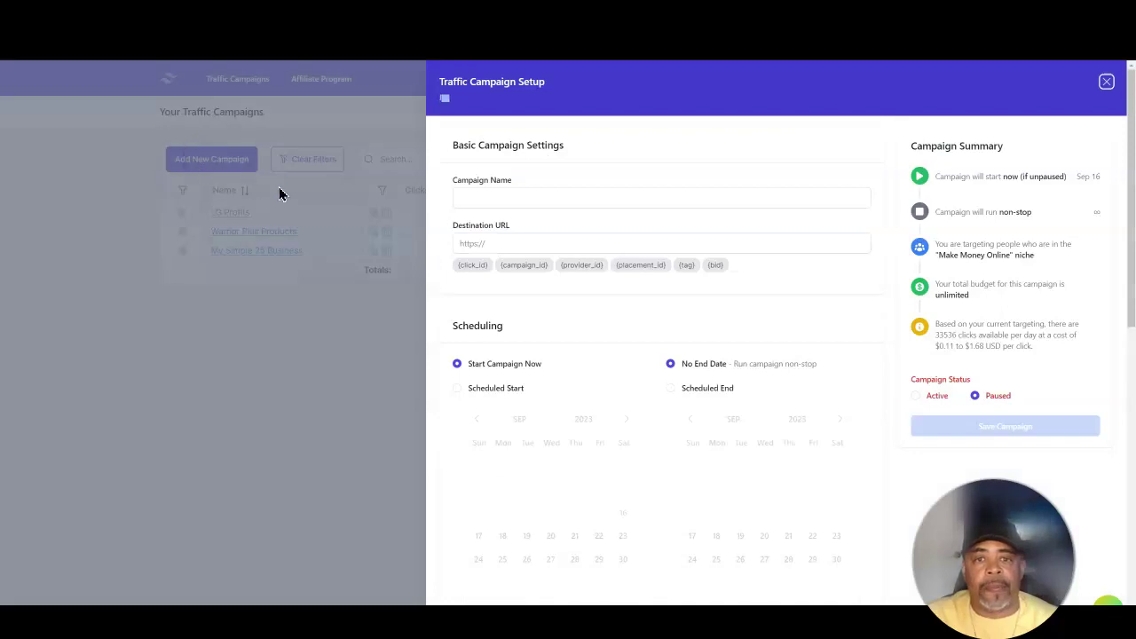
left_click(480, 195)
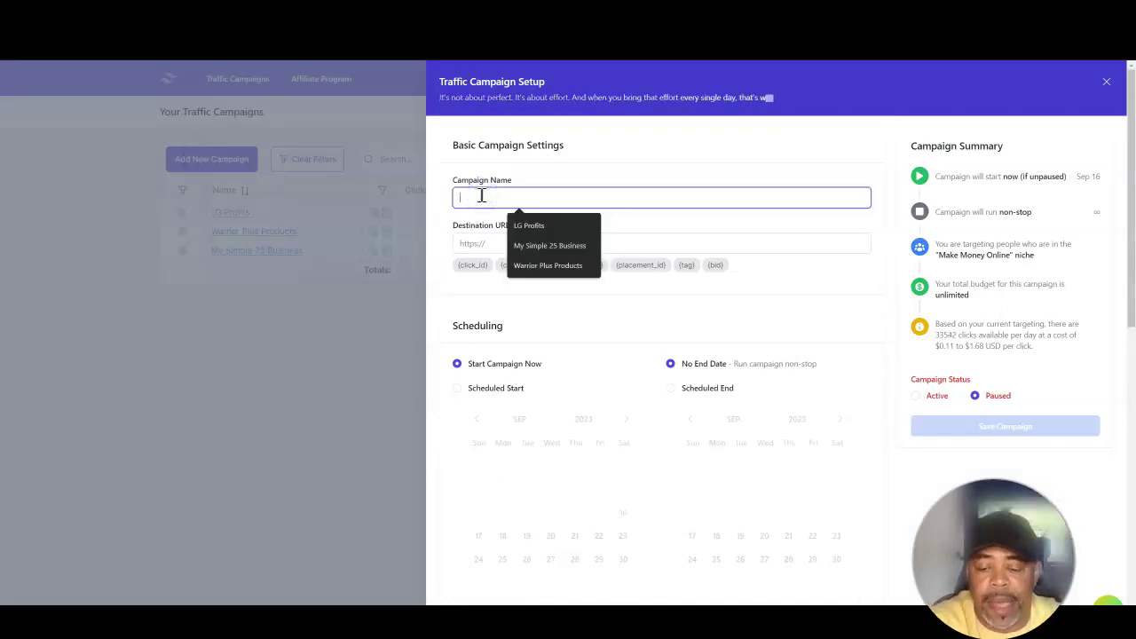
type("Su")
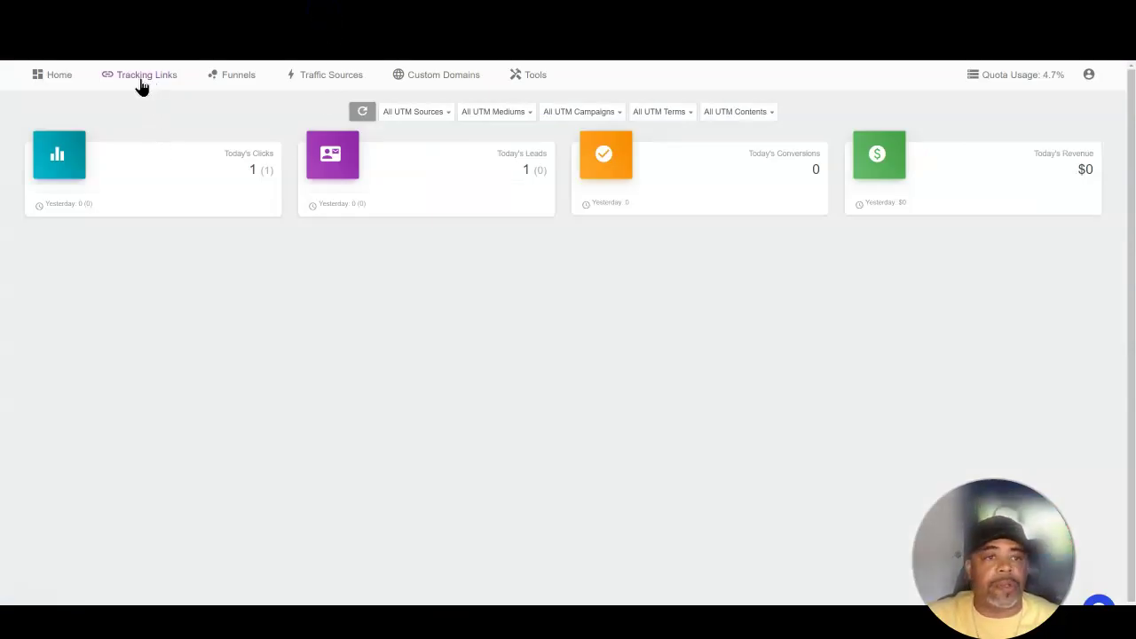
Step: Copy the Super Funnel Hero System odjo.link tracking URL from the Tracking Links list
left_click(142, 85)
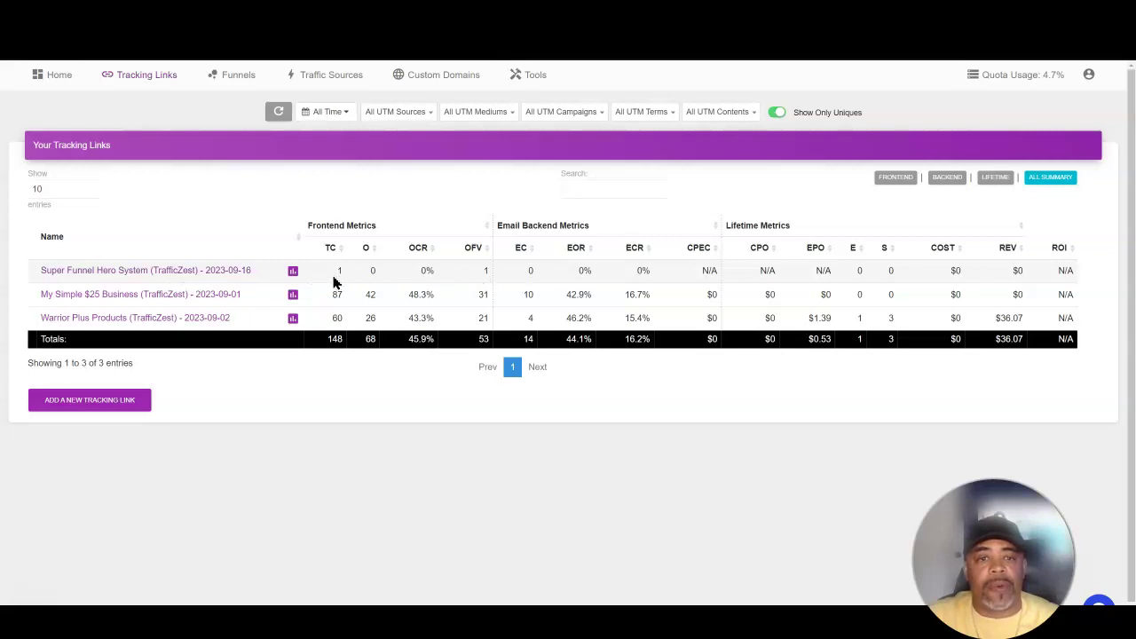
left_click(182, 274)
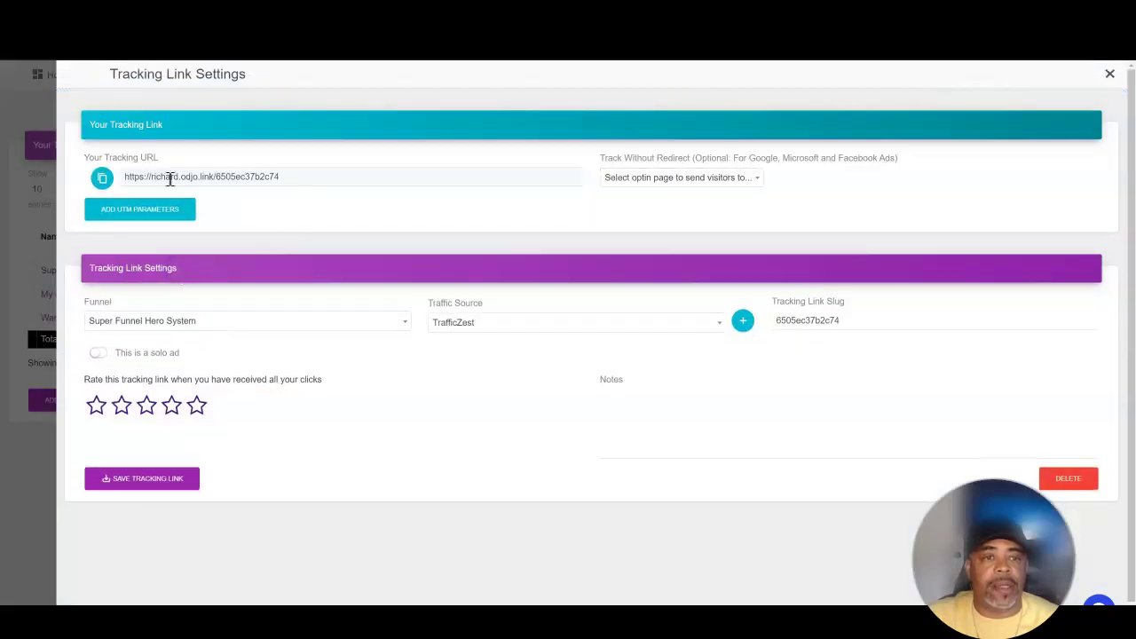
left_click(101, 178)
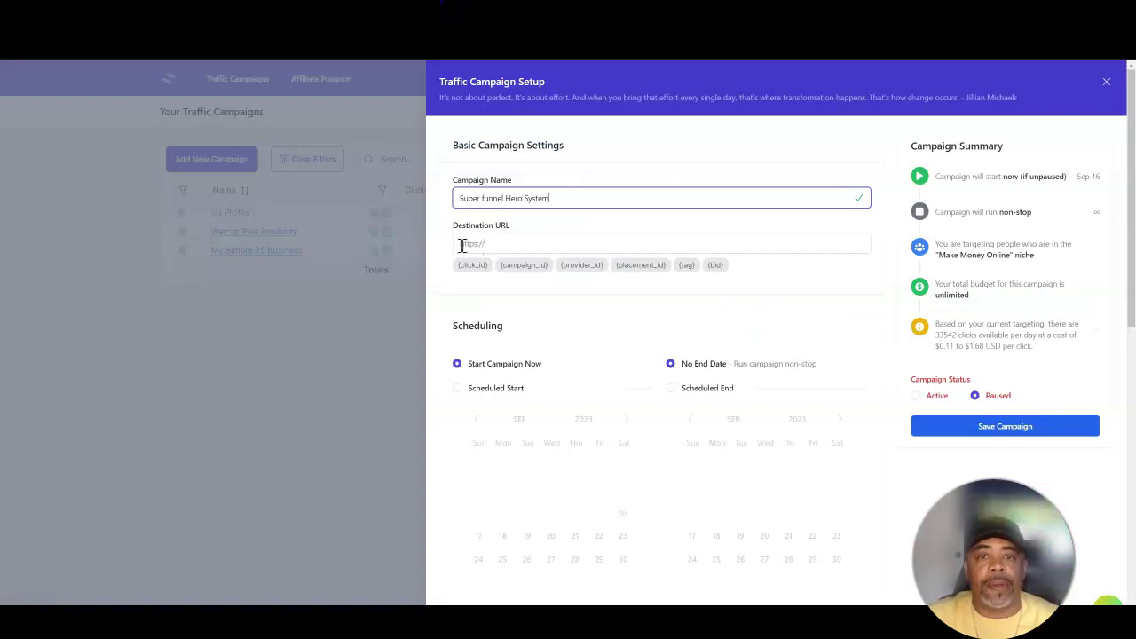
Step: Paste the copied odjo.link tracking URL into the Destination URL field
left_click(465, 244)
right_click(465, 244)
left_click(493, 320)
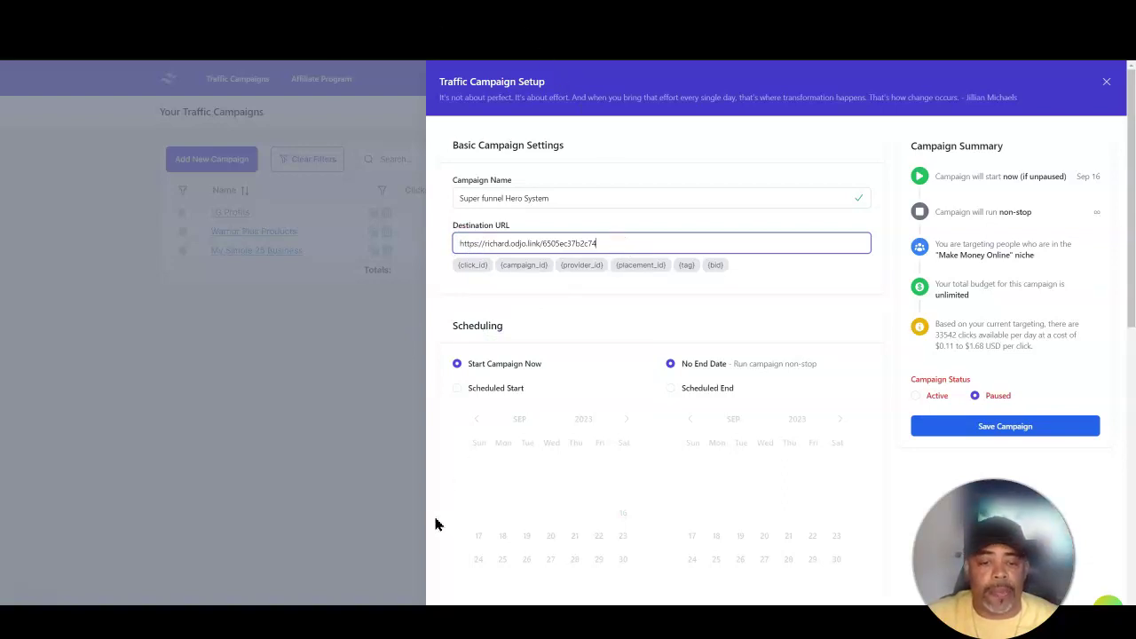
left_click(634, 633)
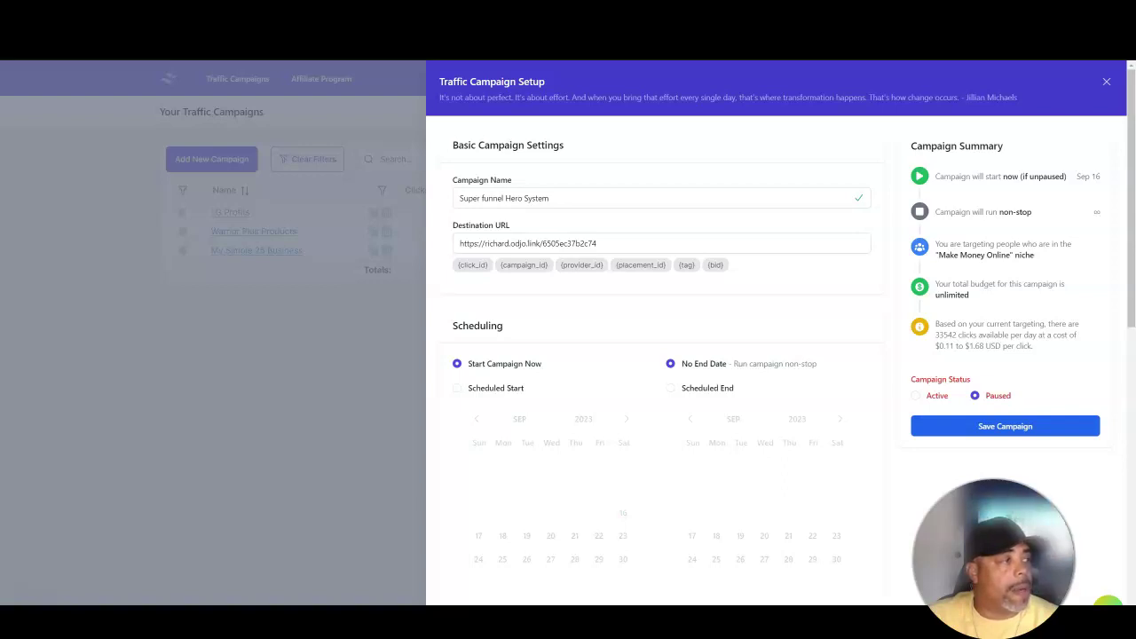
Step: Append utm_source, utm_content, utm_term and utm_campaign parameters to the destination URL
left_click(608, 241)
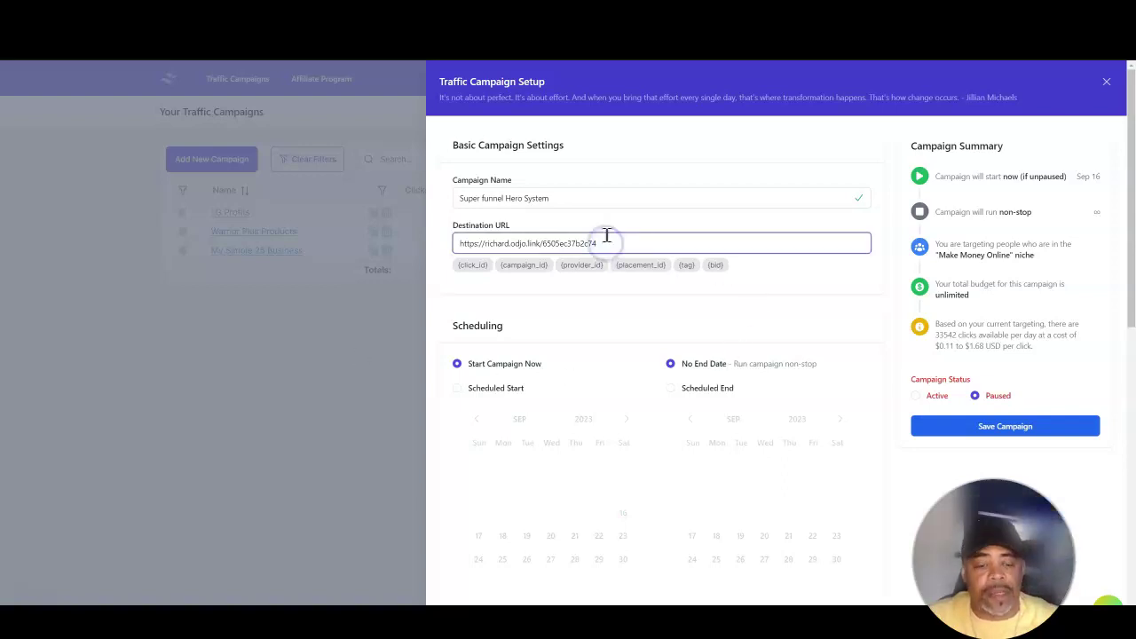
key("ctrl+v")
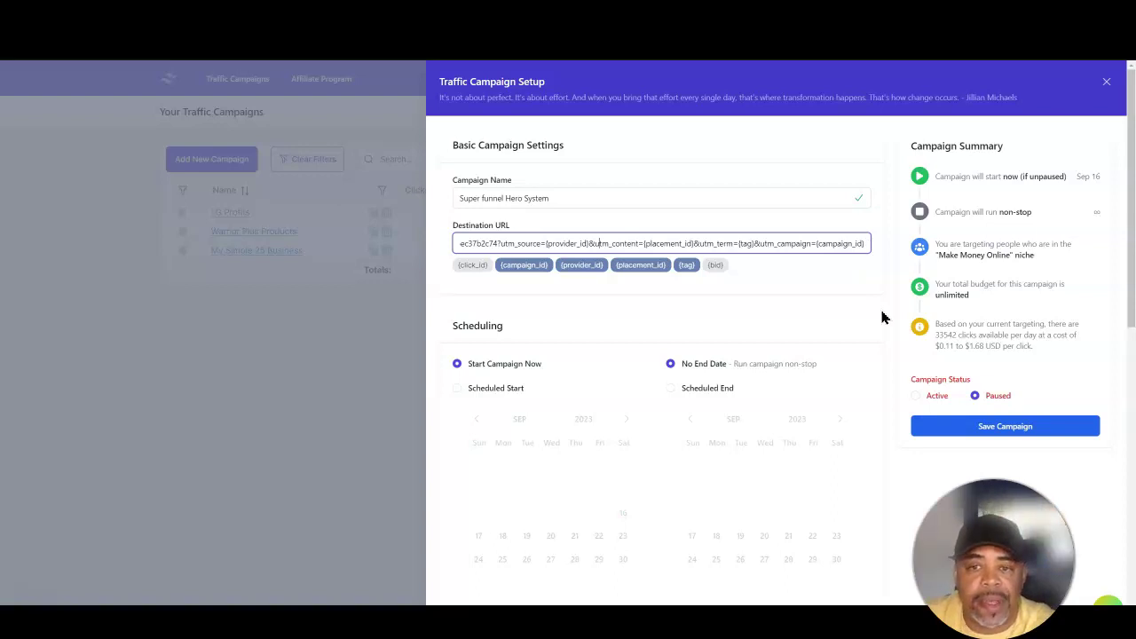
key("Left")
key("Left")
key("Left")
key("Left")
key("Left")
key("Left")
key("Left")
key("Left")
key("Left")
key("Left")
key("Left")
key("Left")
key("Left")
key("Left")
key("Left")
key("Left")
key("Left")
key("Left")
key("Left")
key("Left")
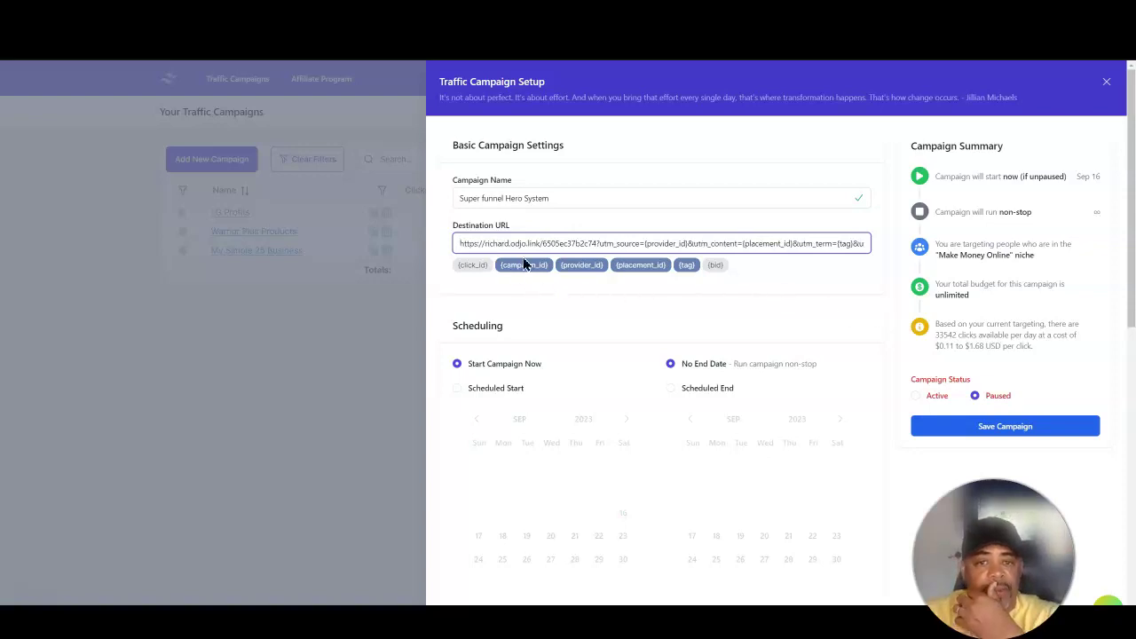
scroll(591, 347, "down", 2)
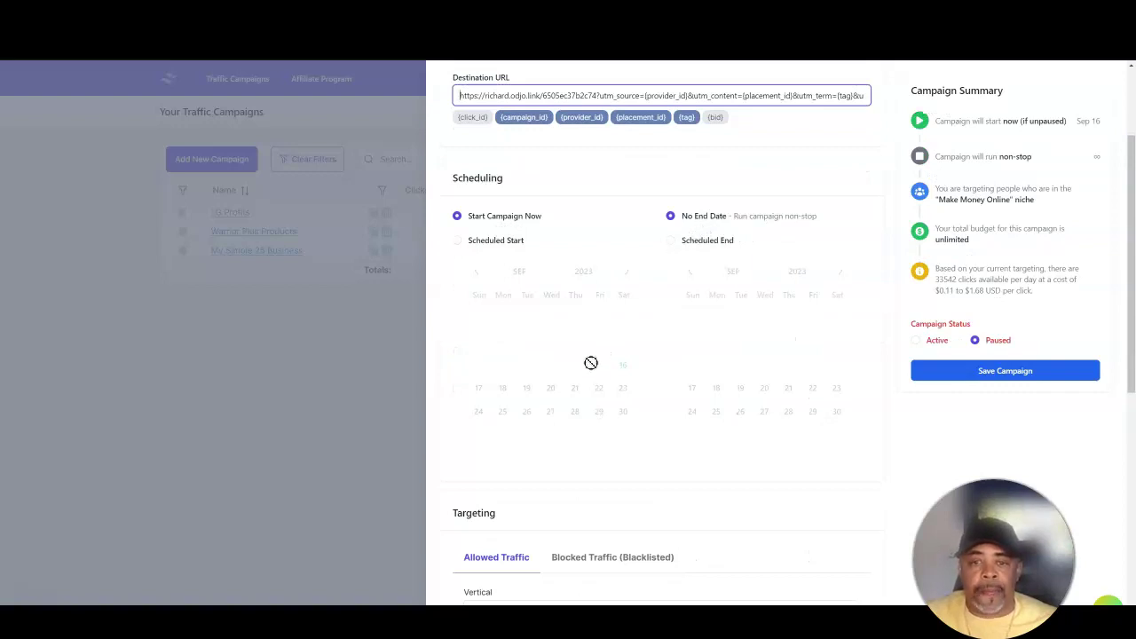
scroll(591, 363, "down", 2)
scroll(591, 364, "down", 2)
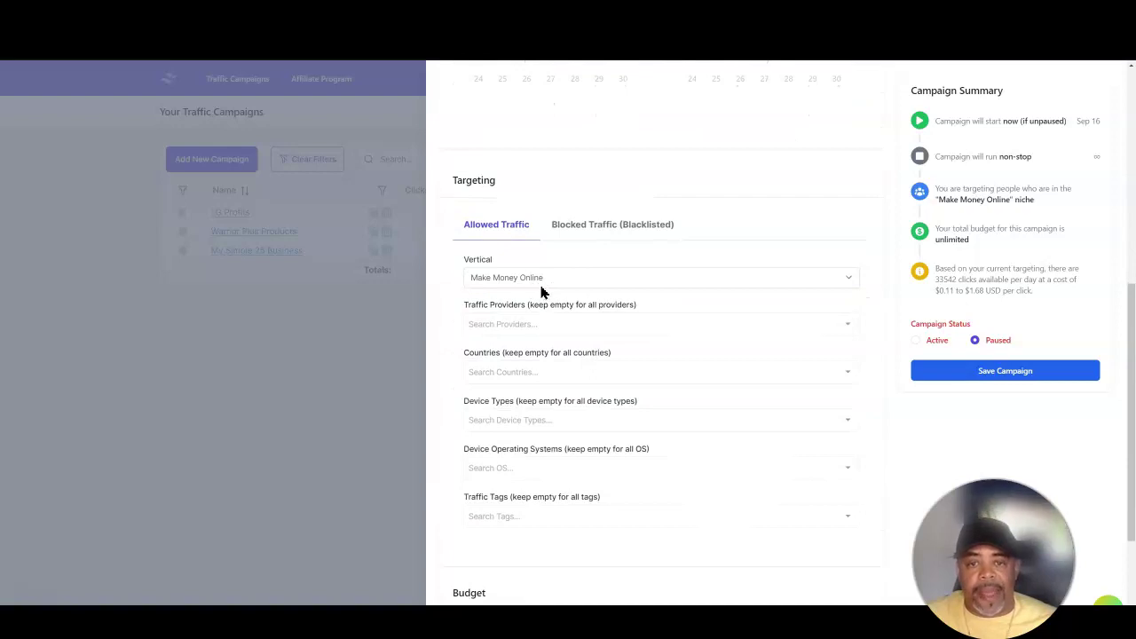
left_click(558, 326)
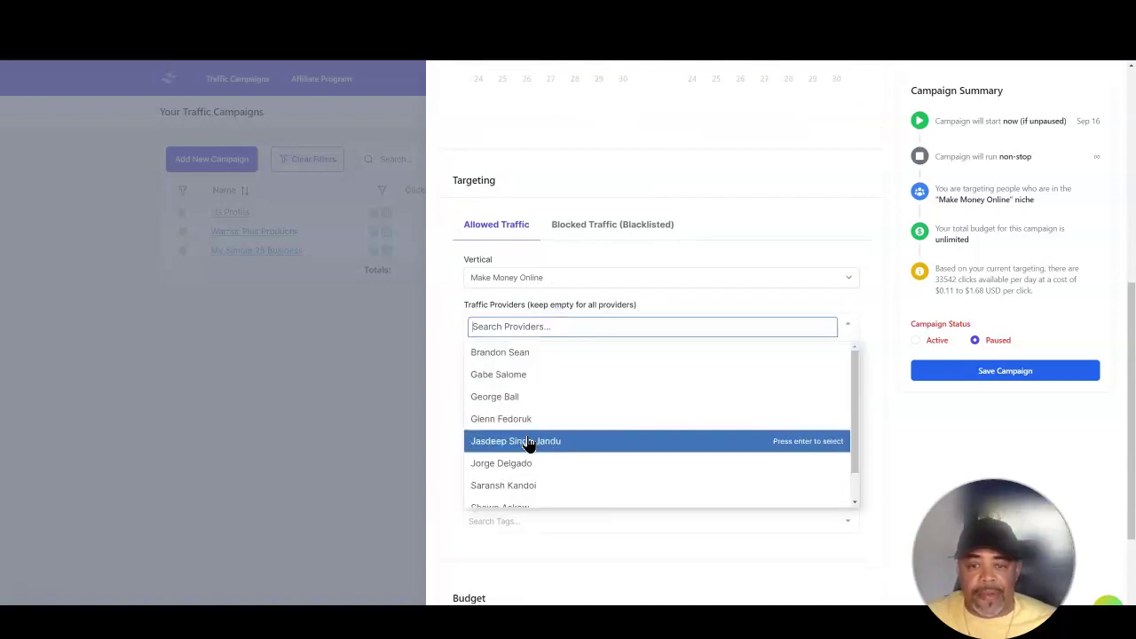
left_click_drag(852, 448, 858, 418)
left_click(874, 357)
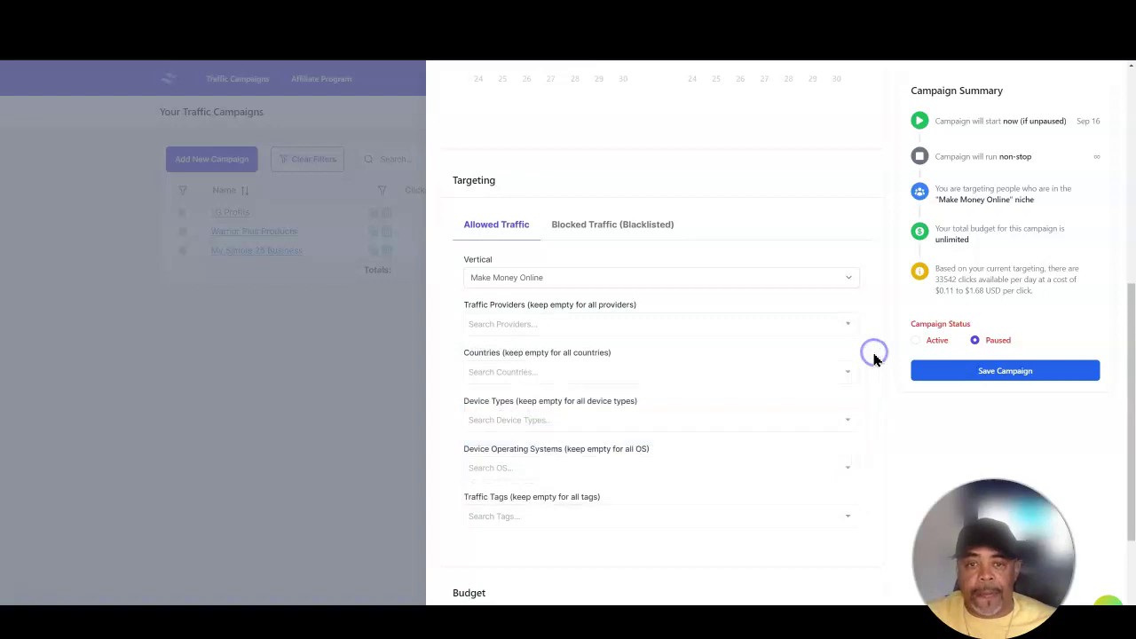
scroll(586, 370, "down", 2)
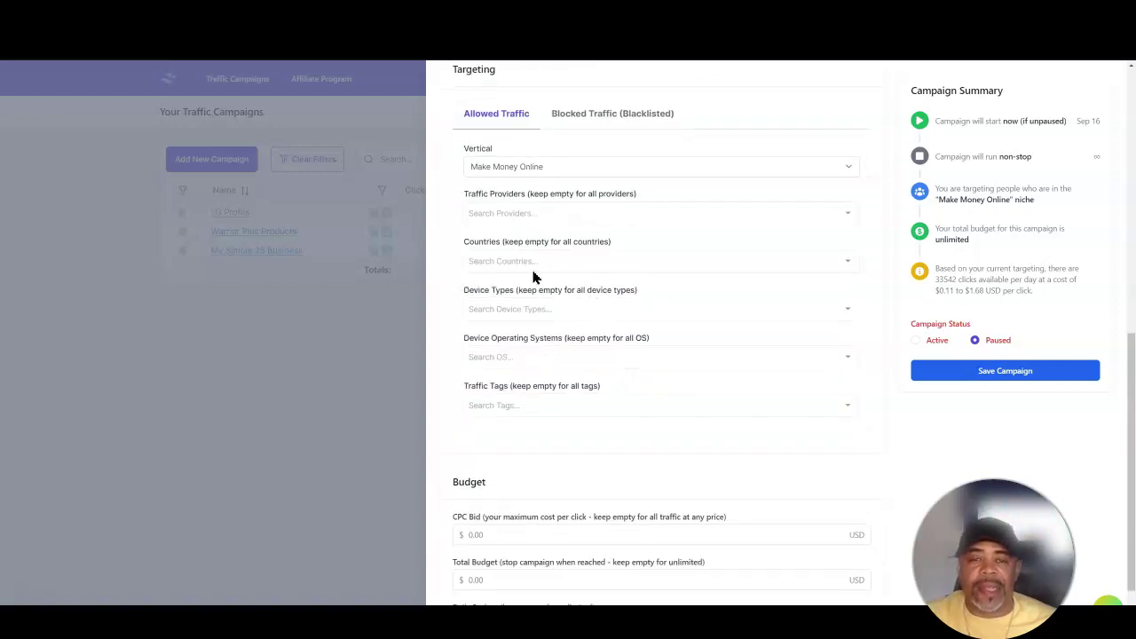
left_click(544, 262)
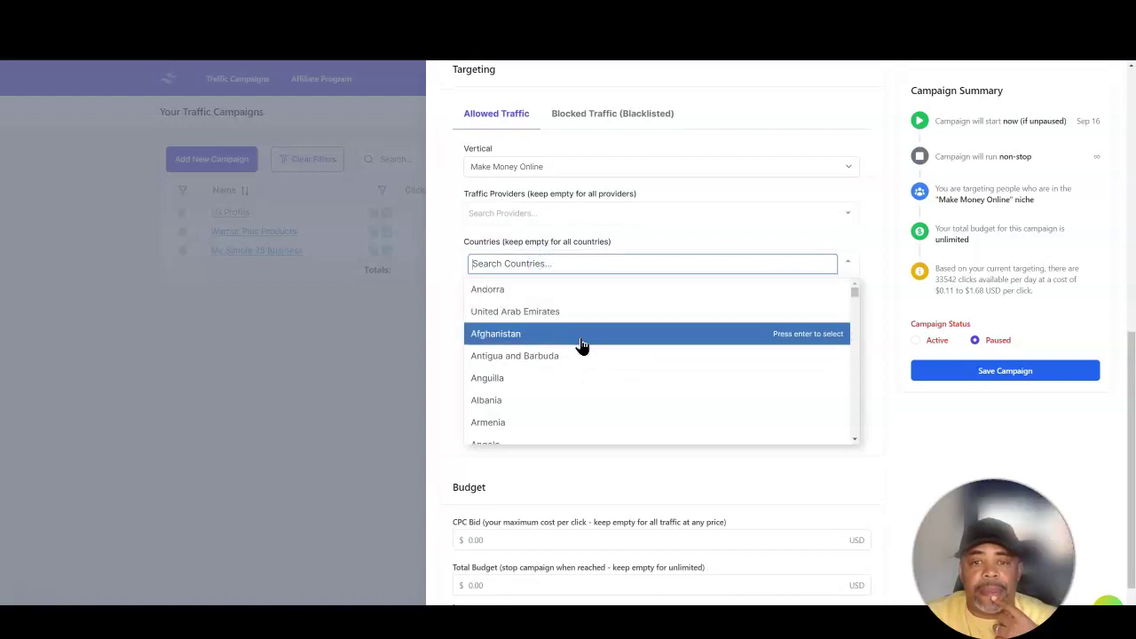
scroll(657, 383, "down", 5)
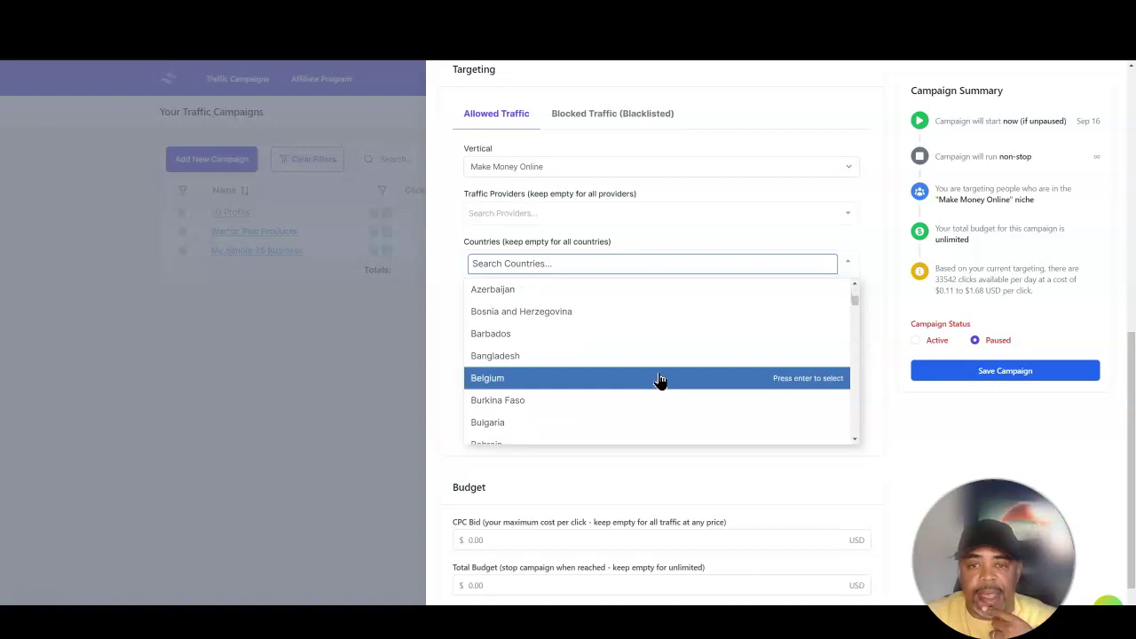
scroll(664, 377, "up", 5)
left_click(880, 263)
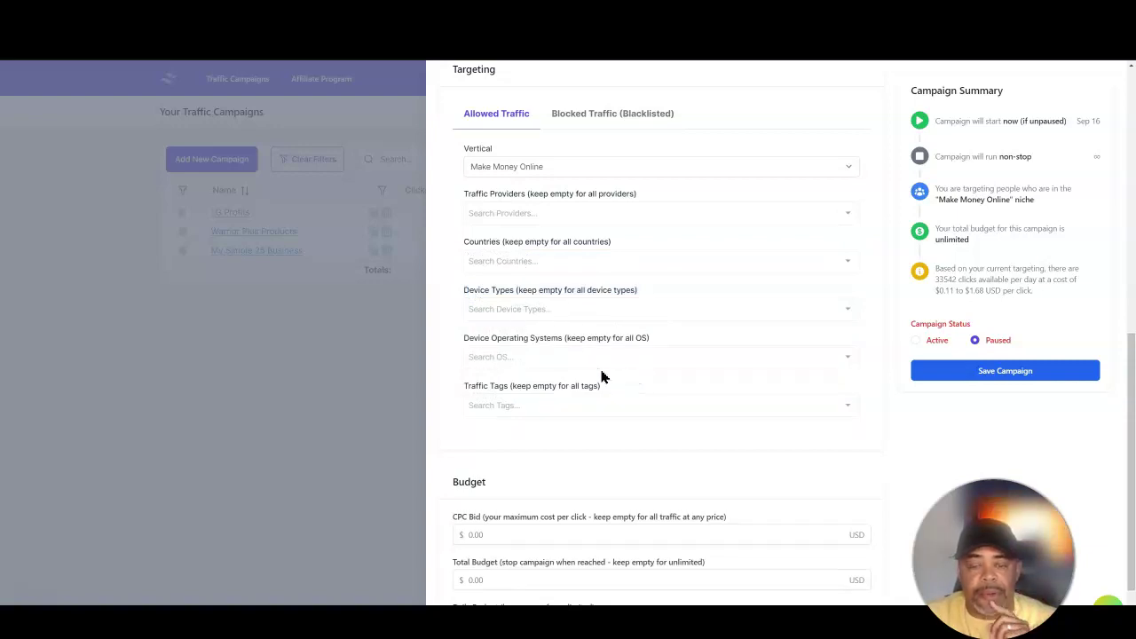
left_click(575, 405)
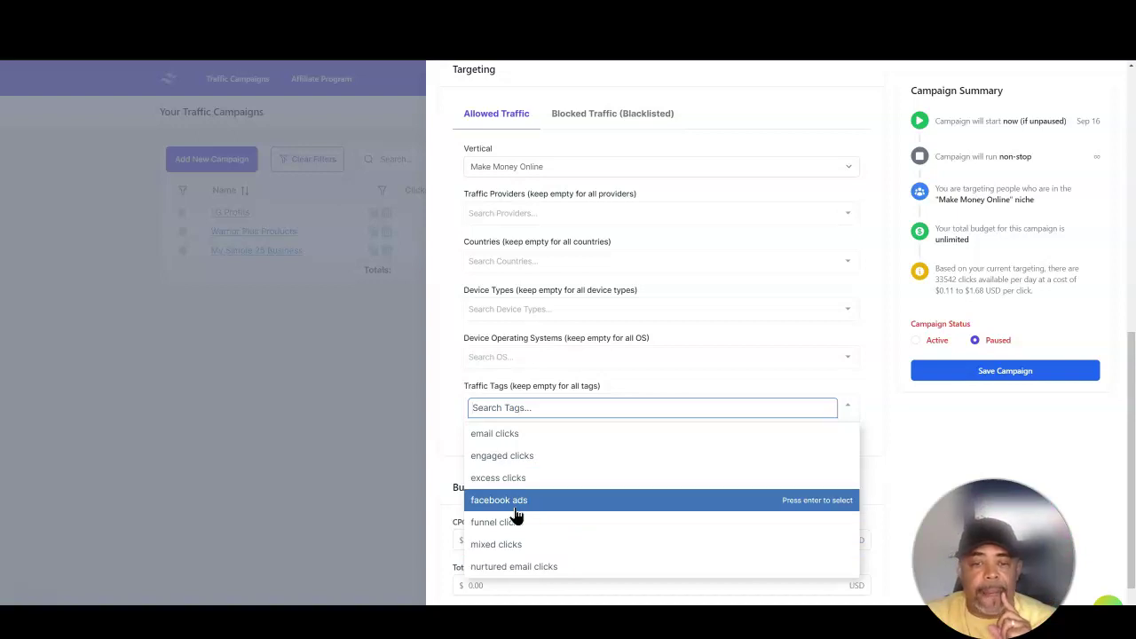
left_click(877, 433)
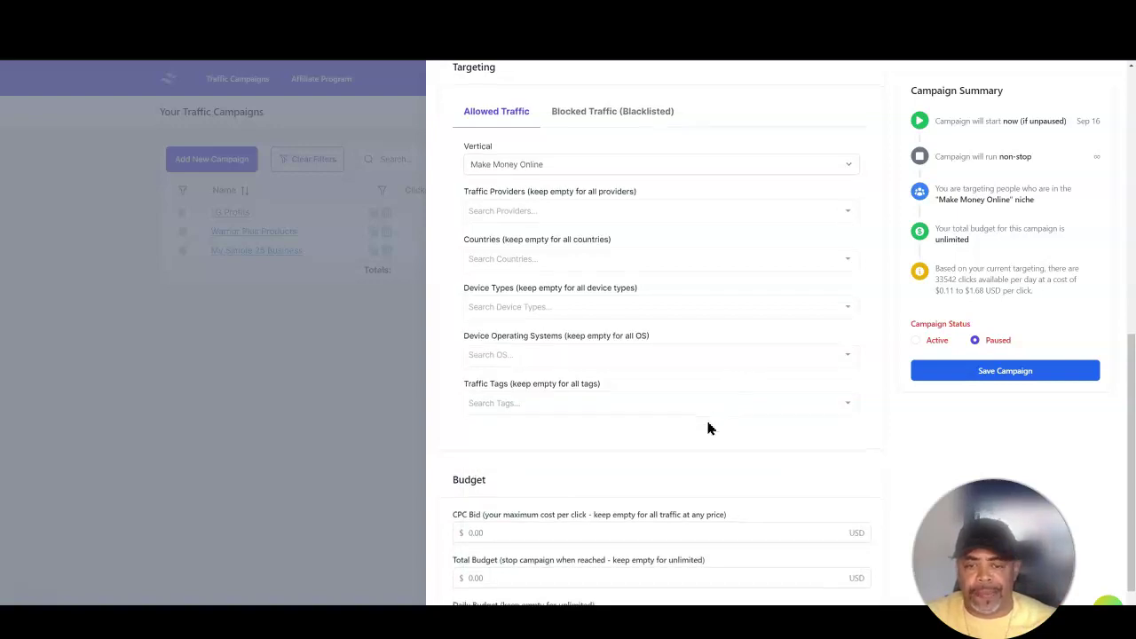
scroll(708, 422, "down", 1)
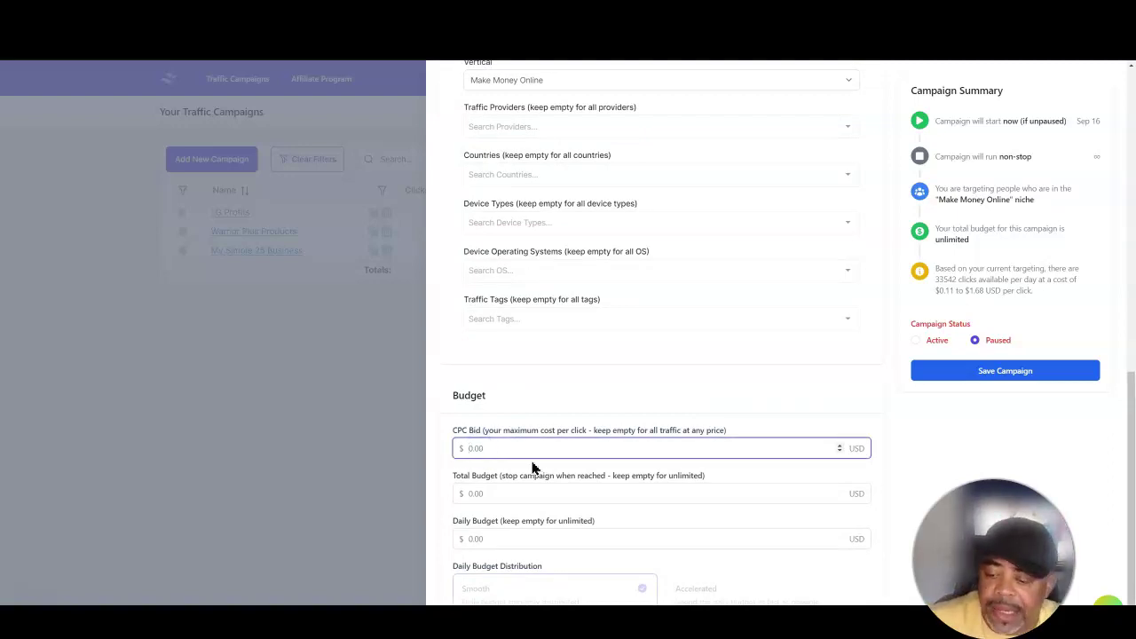
Step: Enter a $0.35 maximum CPC bid and a $10.00 daily budget
type(".35")
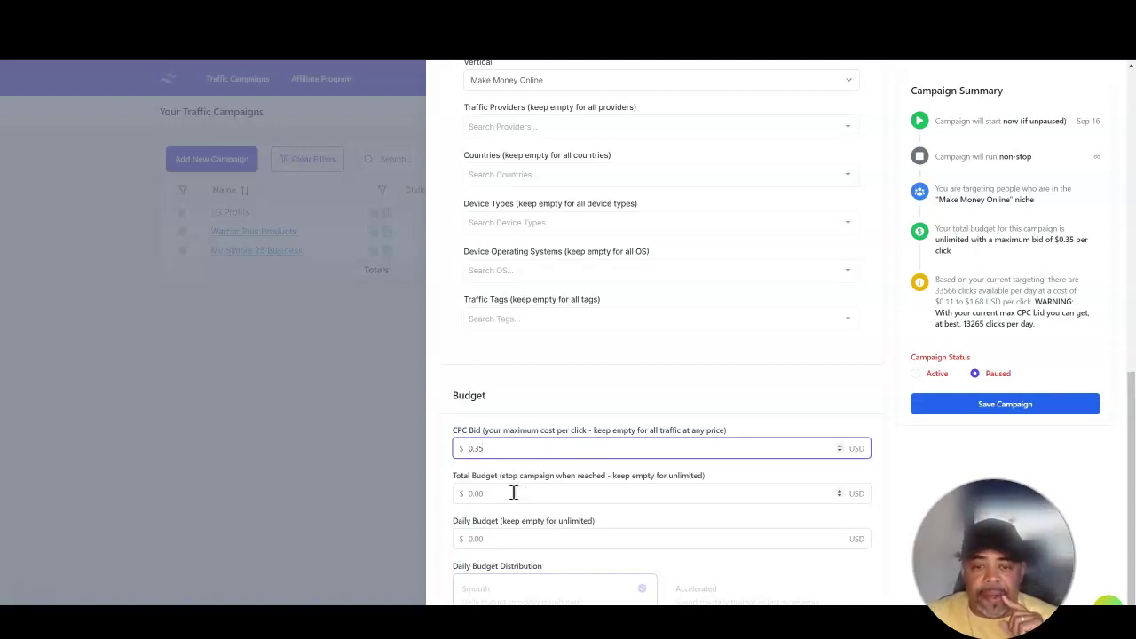
left_click(484, 539)
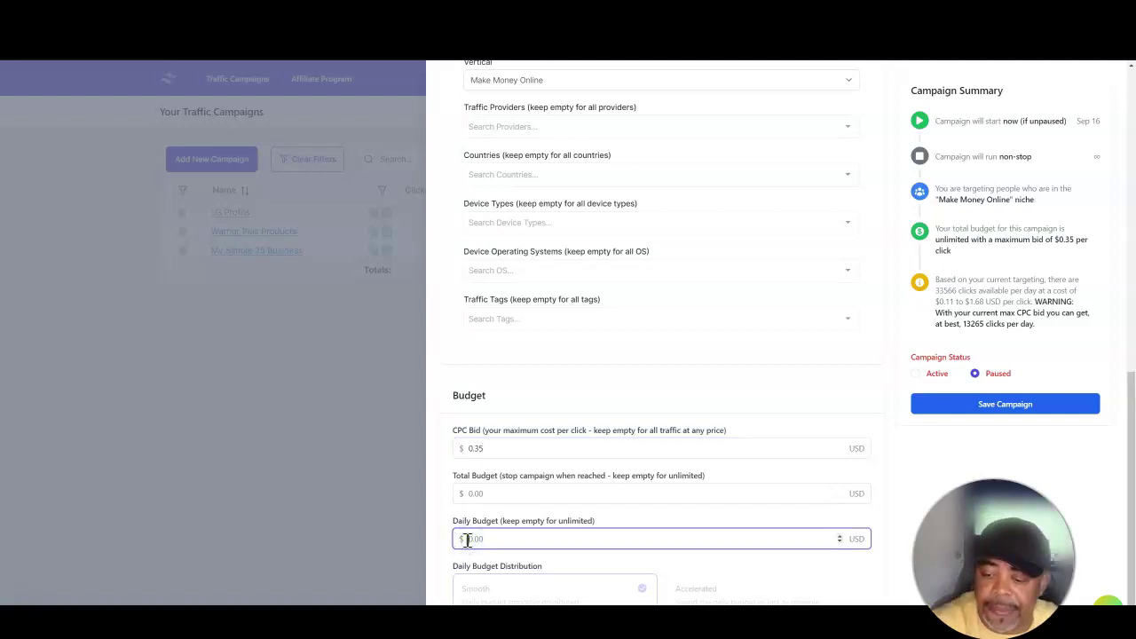
type("10.00")
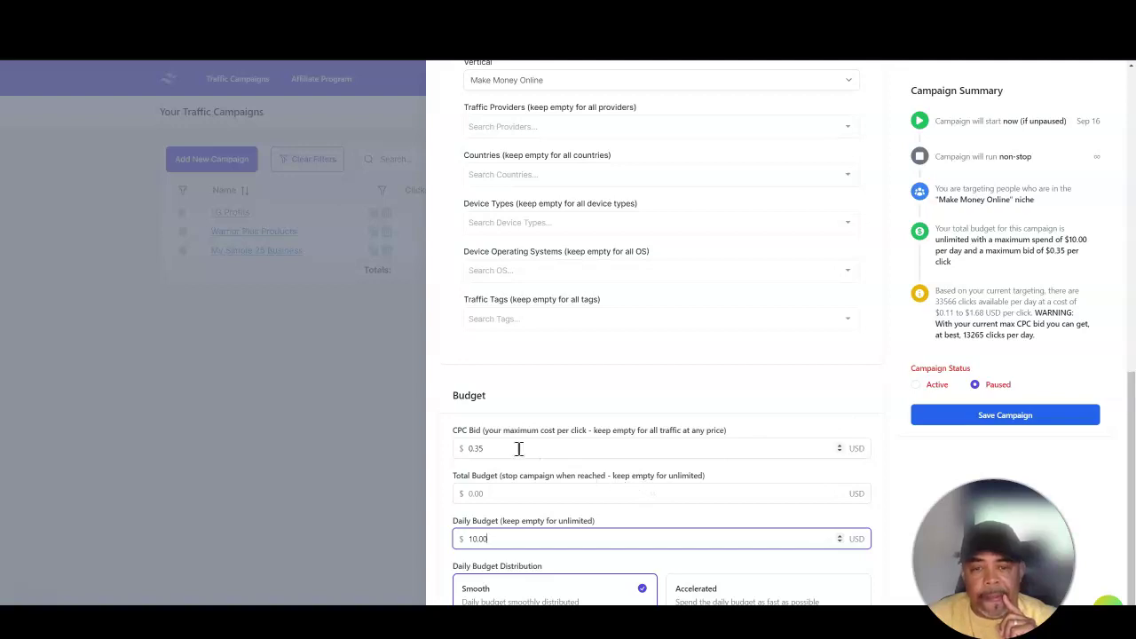
scroll(644, 373, "up", 2)
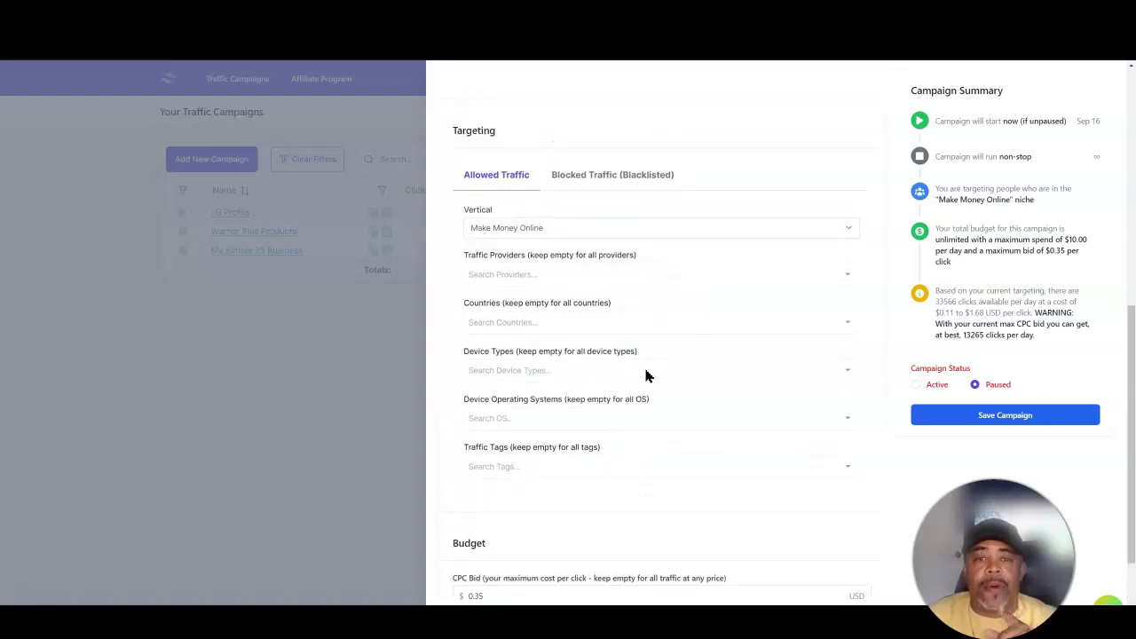
left_click(691, 276)
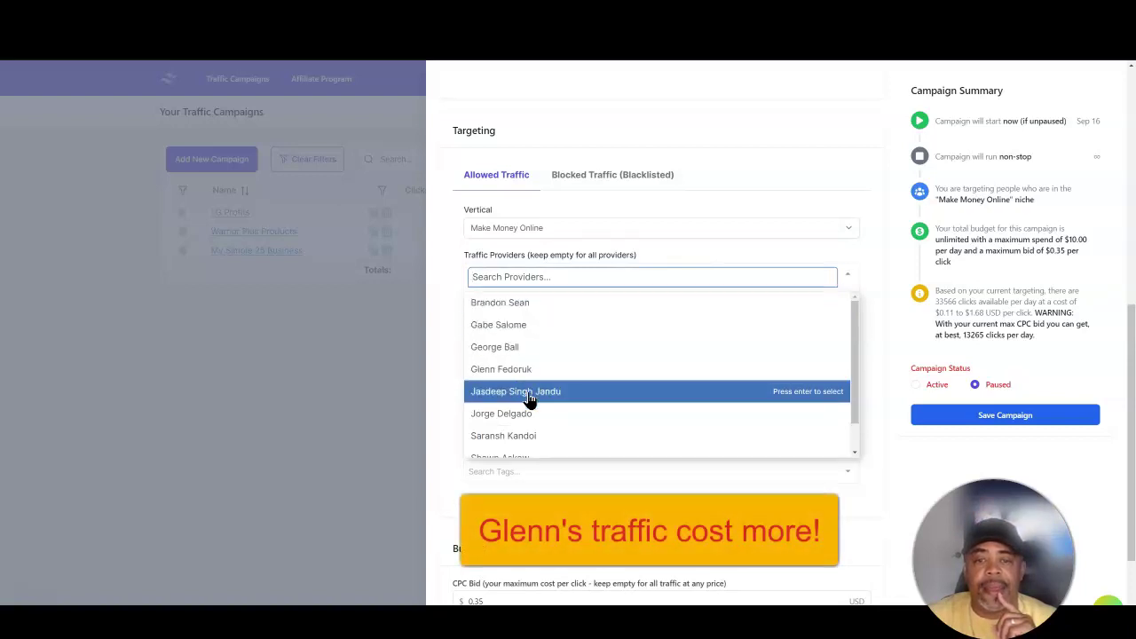
scroll(524, 395, "down", 2)
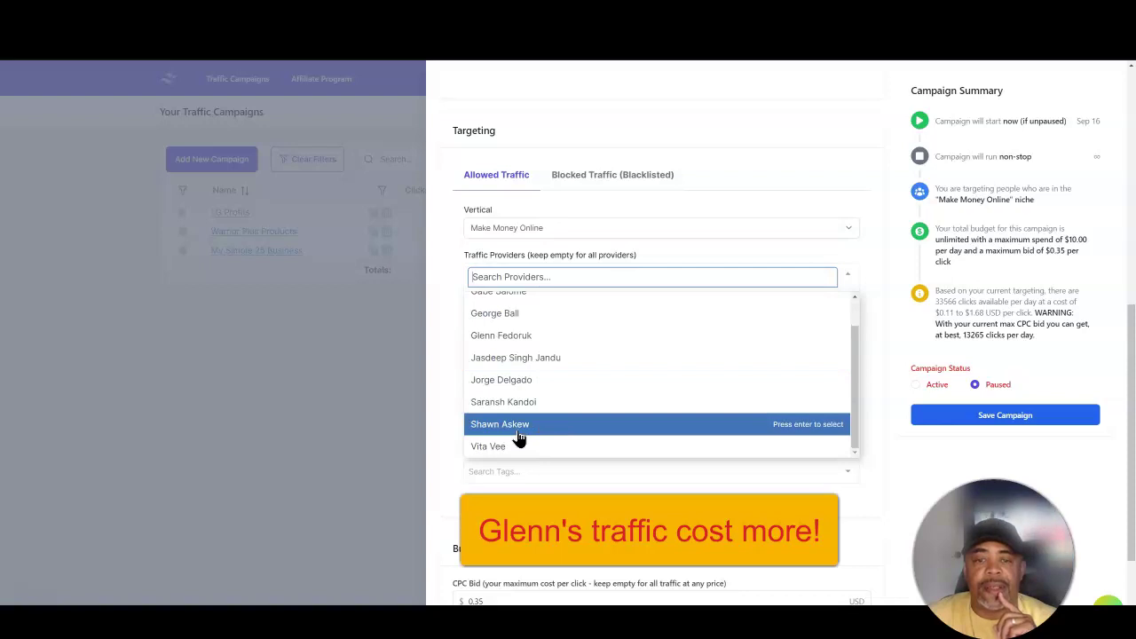
scroll(540, 435, "up", 2)
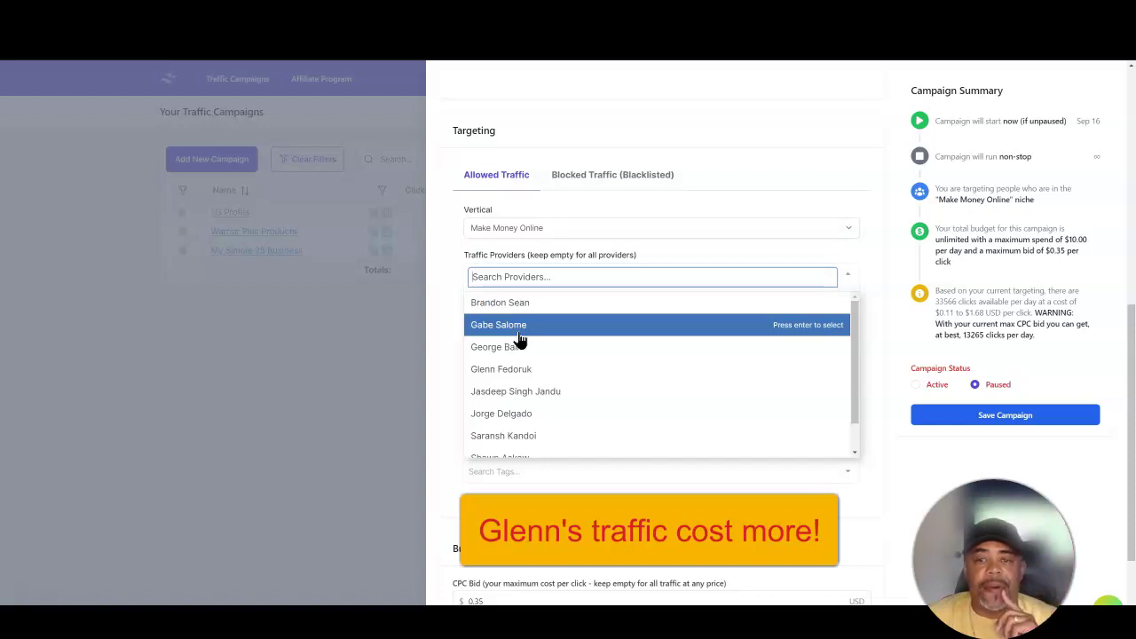
scroll(454, 375, "down", 3)
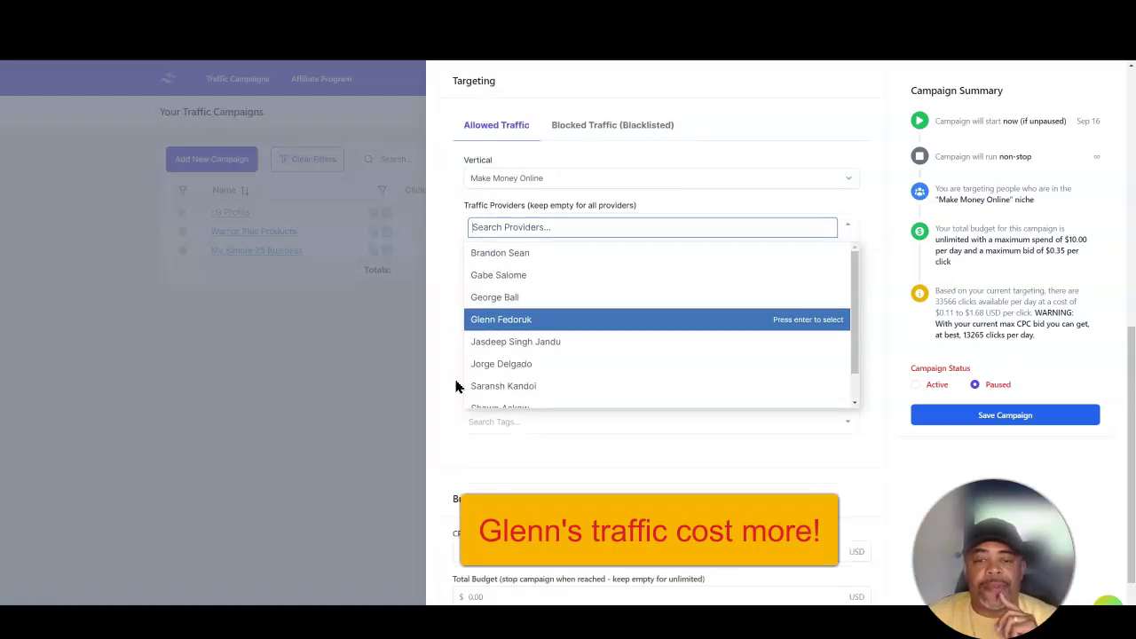
left_click(478, 455)
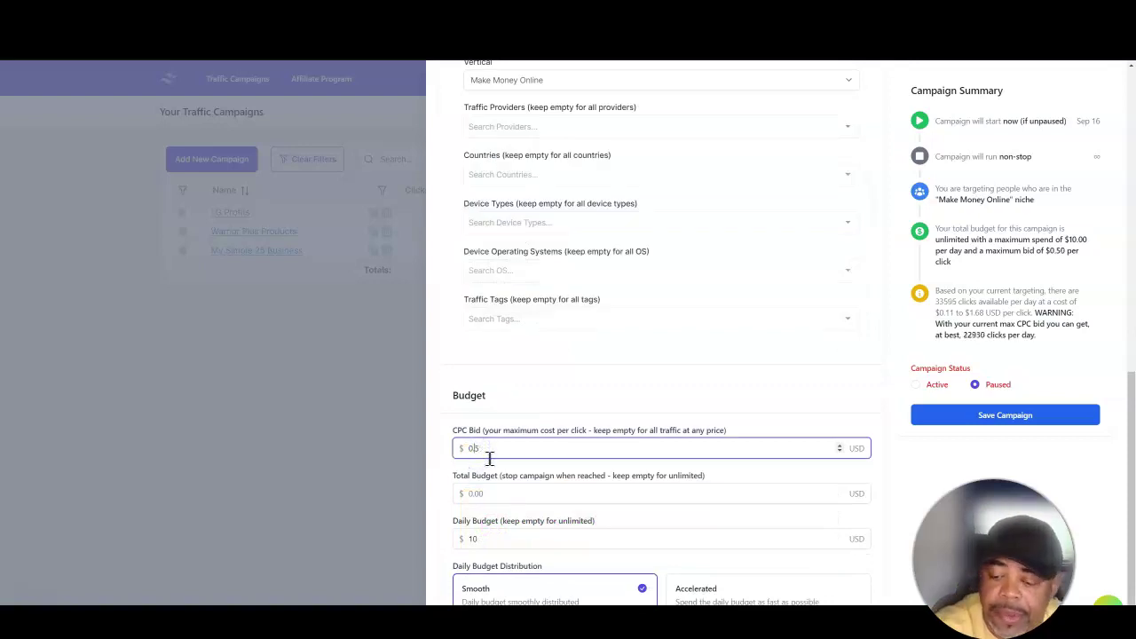
Step: Change the maximum CPC bid from $0.35 to $0.45
key("BackSpace")
type("4")
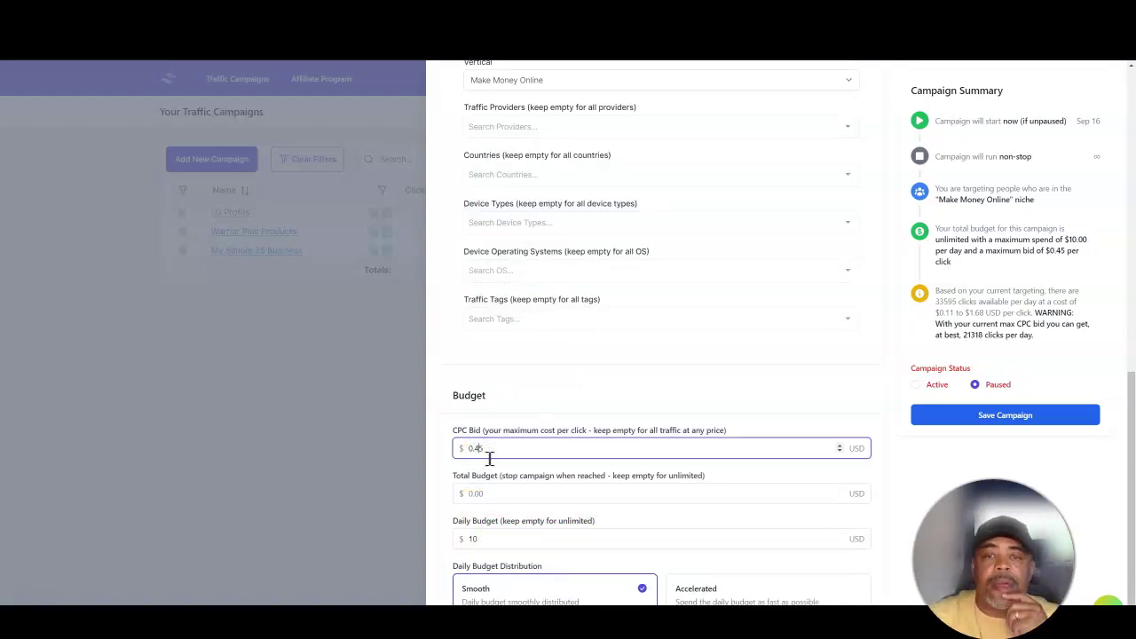
scroll(622, 381, "up", 3)
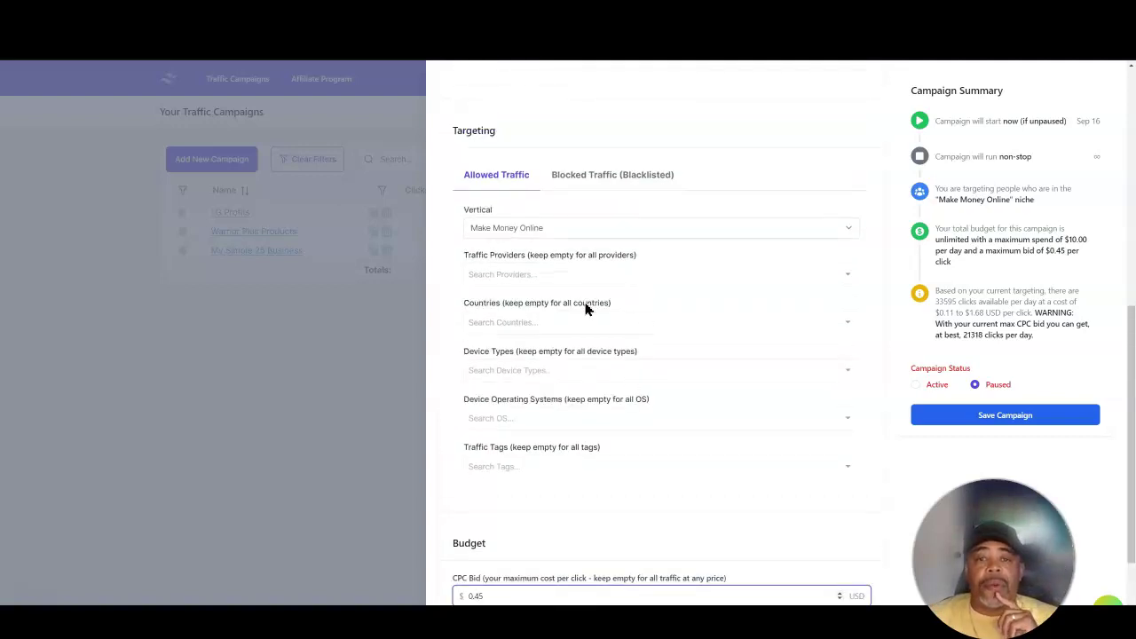
Step: Browse the Traffic Providers list without choosing one, then switch to Gmail
left_click(536, 277)
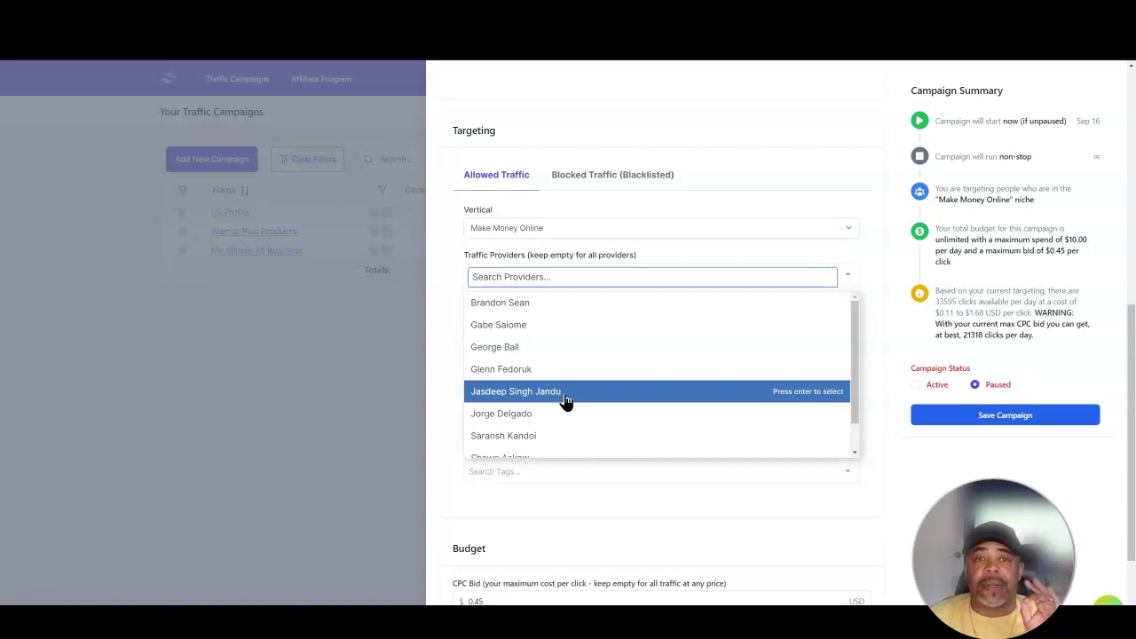
scroll(565, 401, "down", 1)
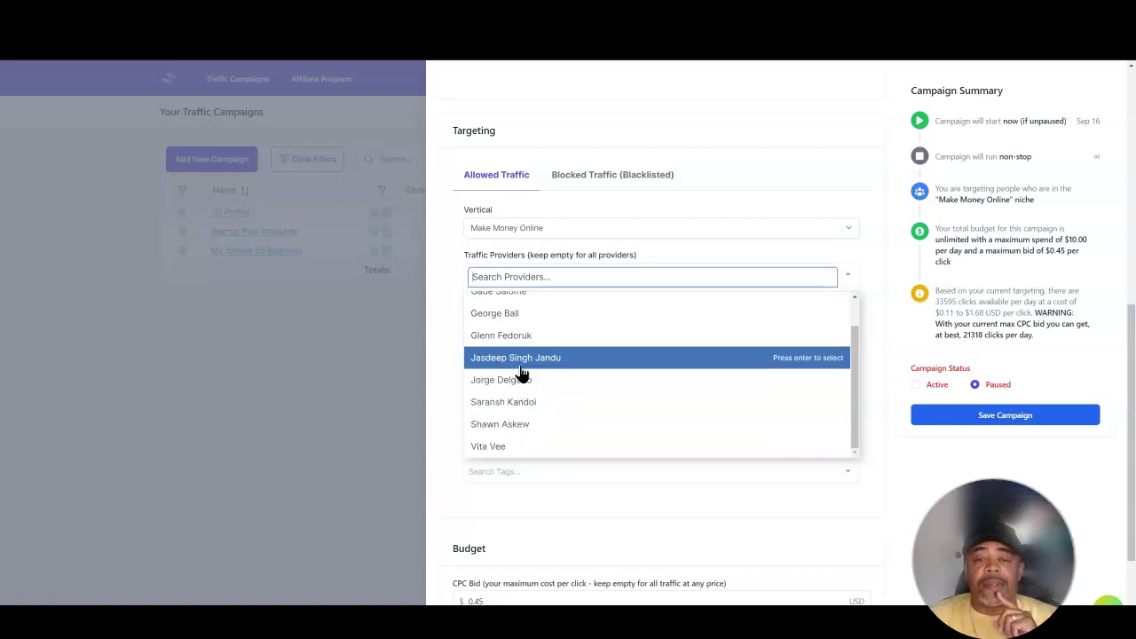
left_click(457, 358)
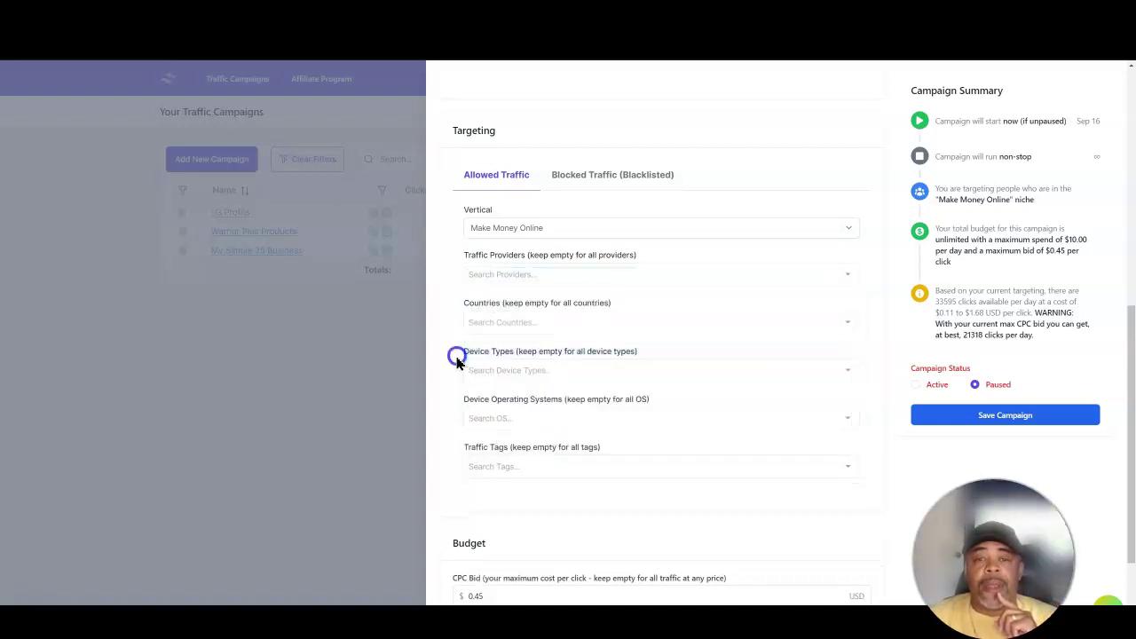
left_click(222, 16)
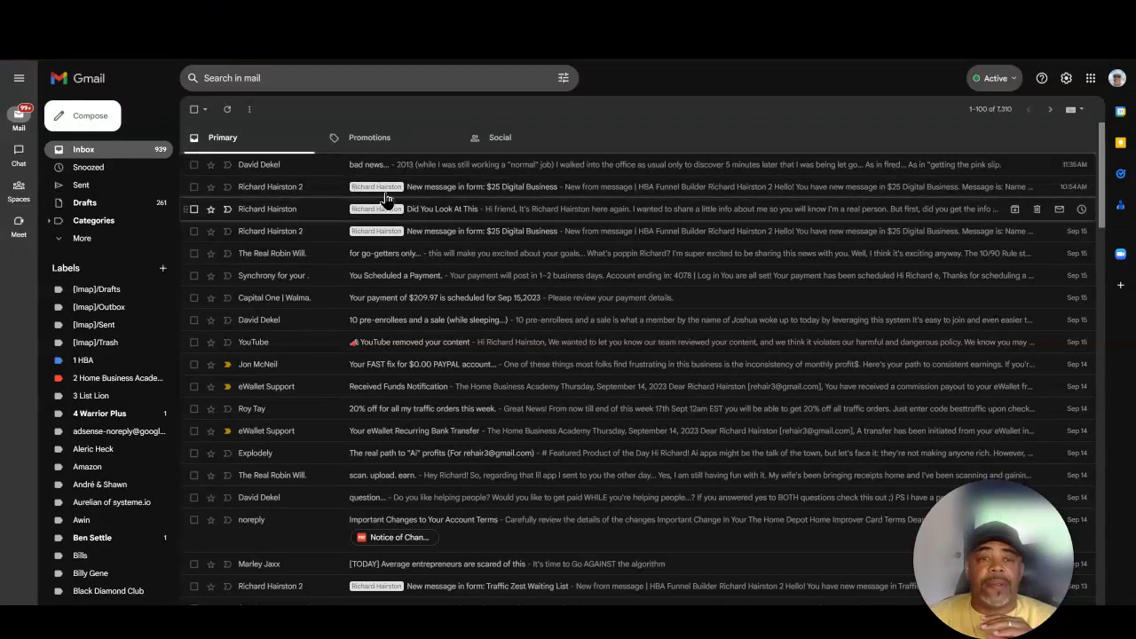
Step: Check the all-zero SystemHubs Referrals and the sales page, then return to the TrafficZest editor
left_click(602, 16)
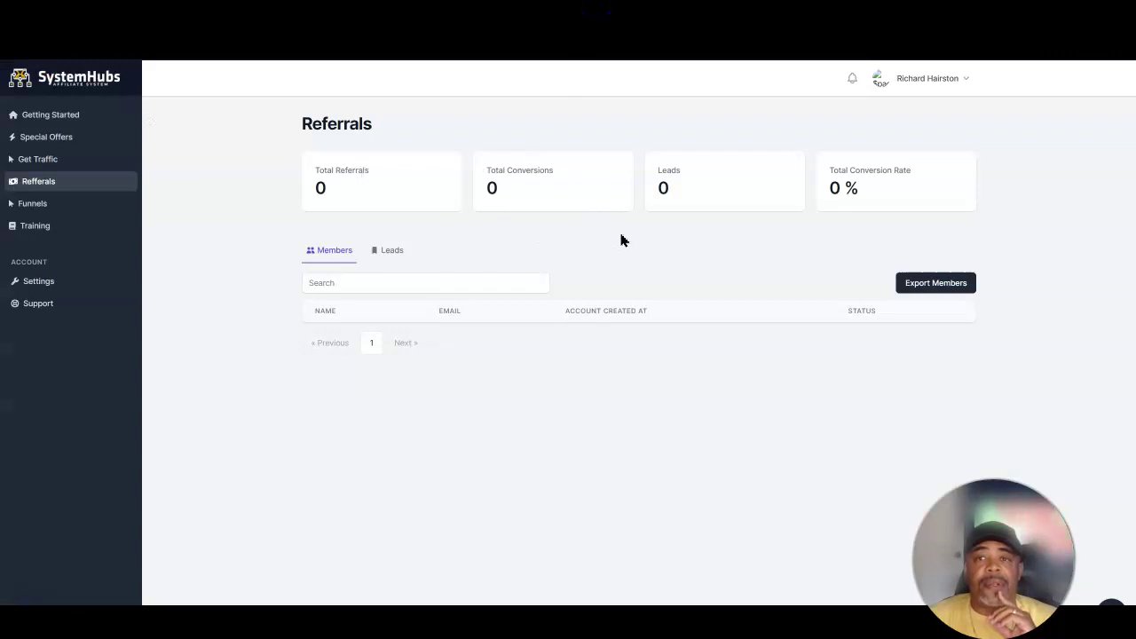
left_click(722, 15)
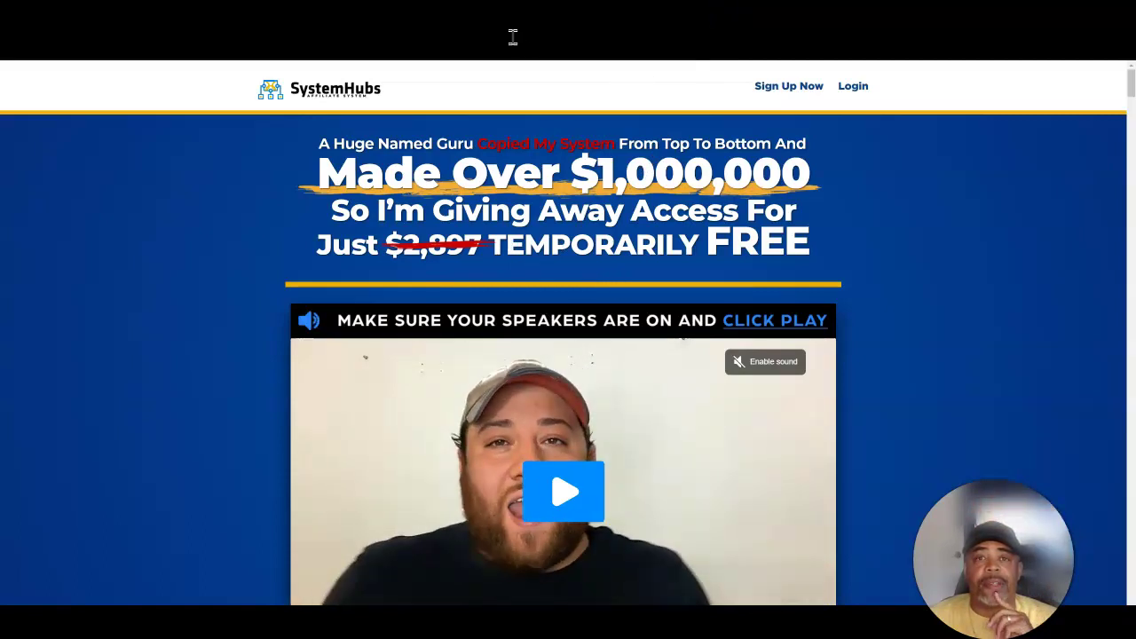
left_click(441, 20)
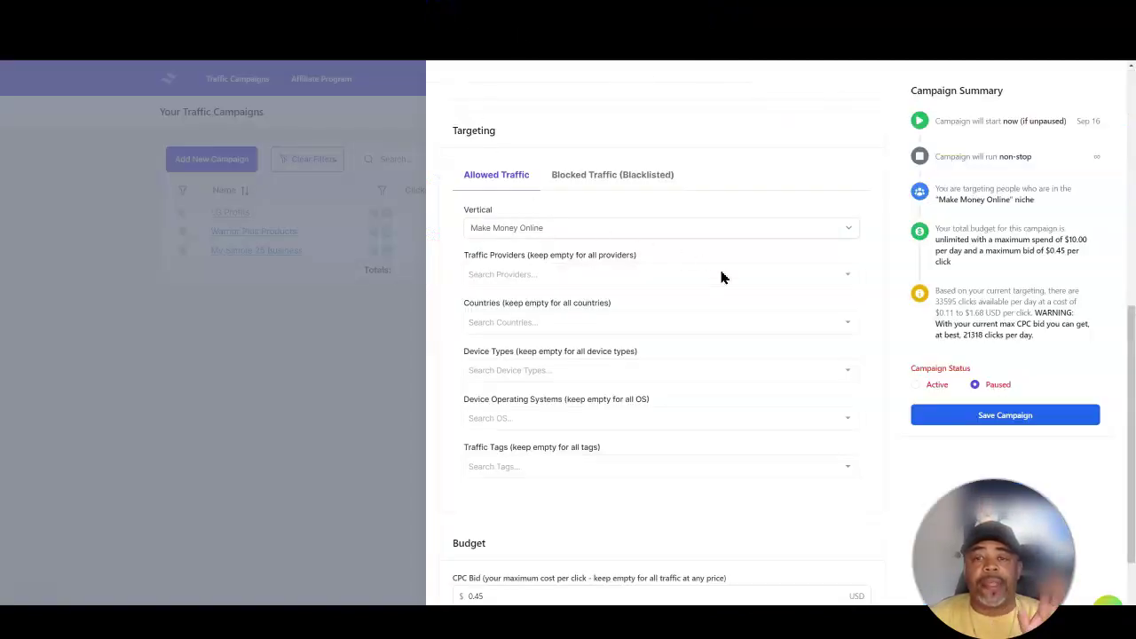
Step: Scroll the campaign form and review the Traffic Providers list, leaving no provider selected
scroll(875, 228, "up", 5)
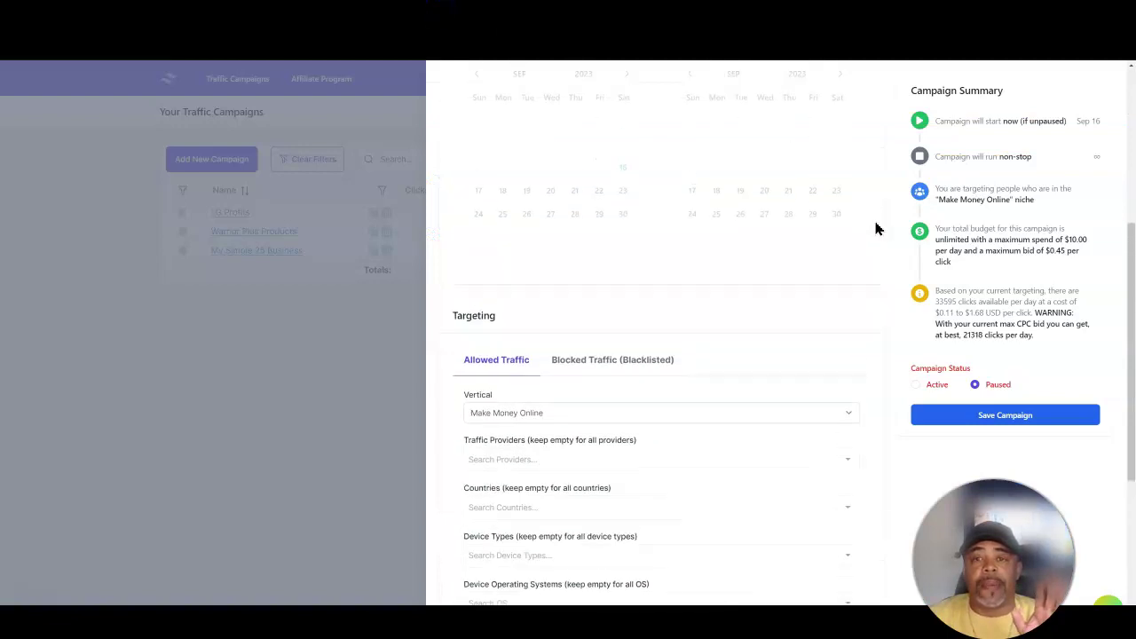
scroll(777, 310, "down", 5)
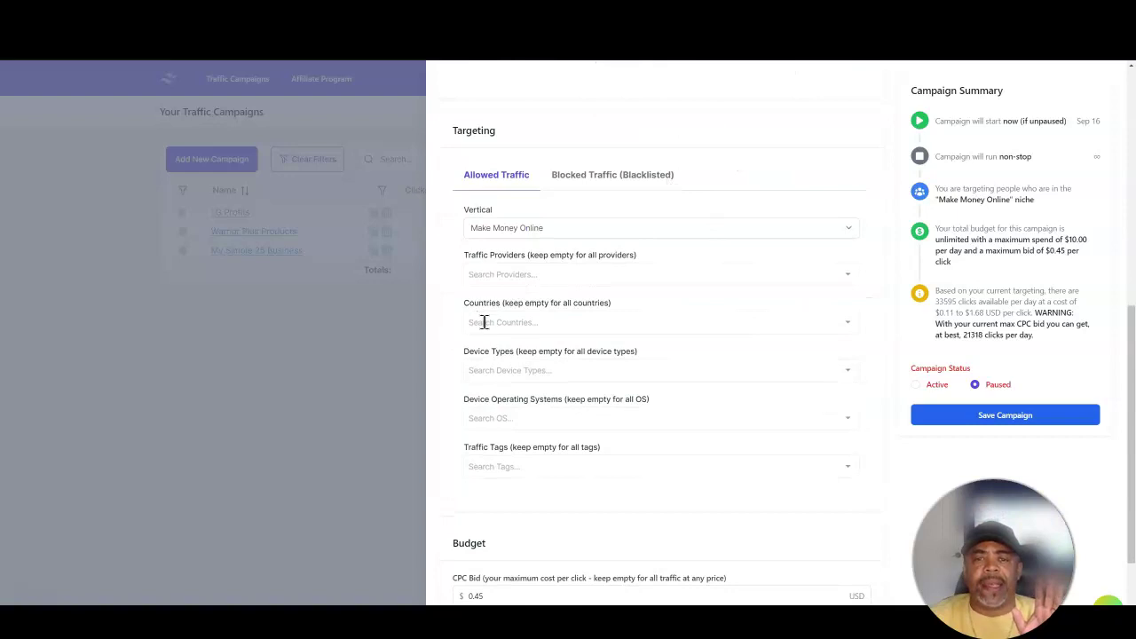
left_click(553, 276)
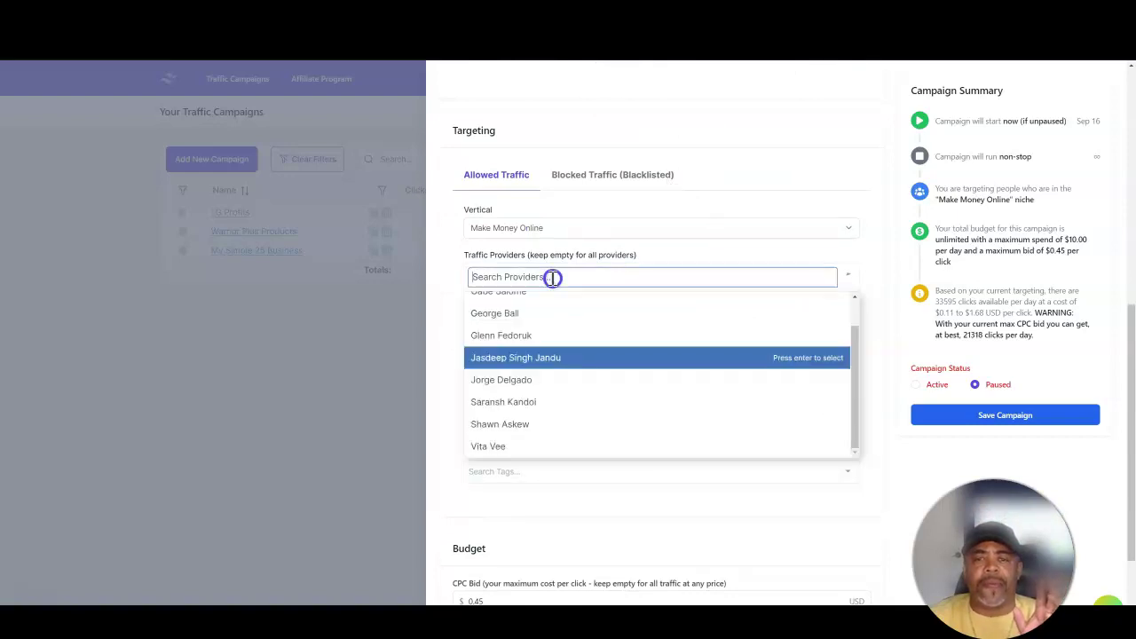
left_click(459, 273)
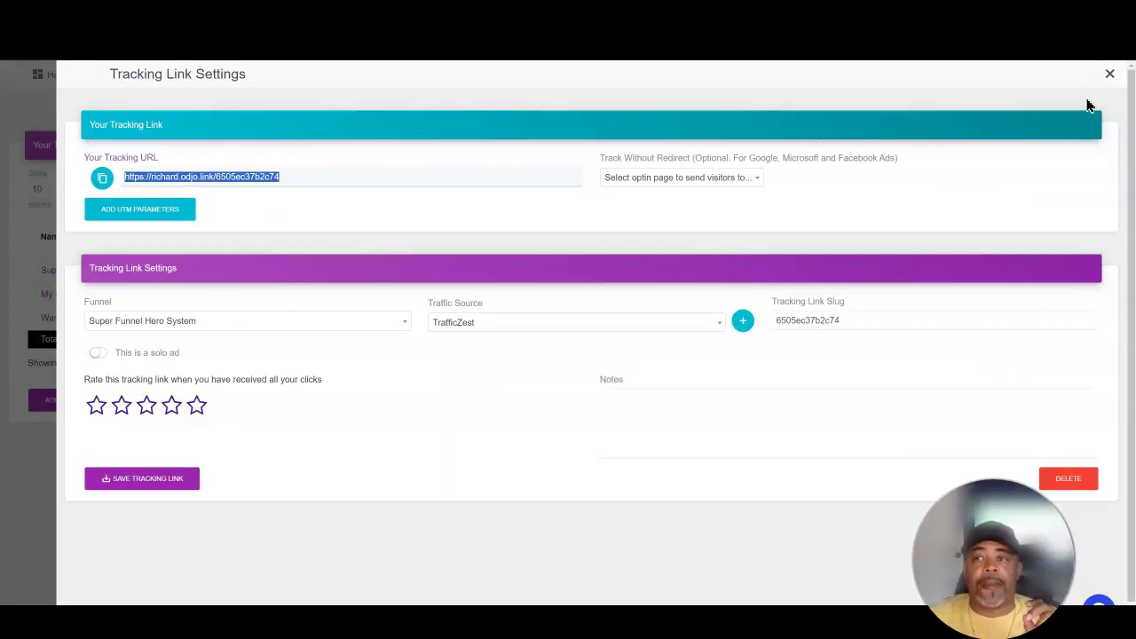
Step: Check the Super Funnel Hero System link's stats in Odjo (1 click, 0 optins), then return to TrafficZest
left_click(1110, 74)
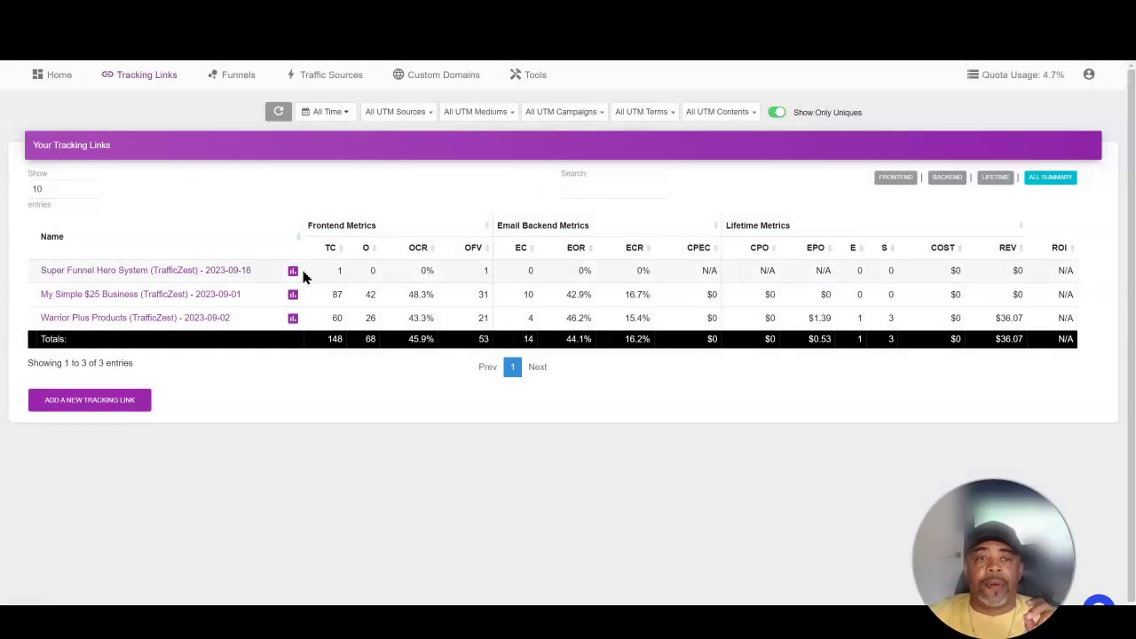
left_click(293, 271)
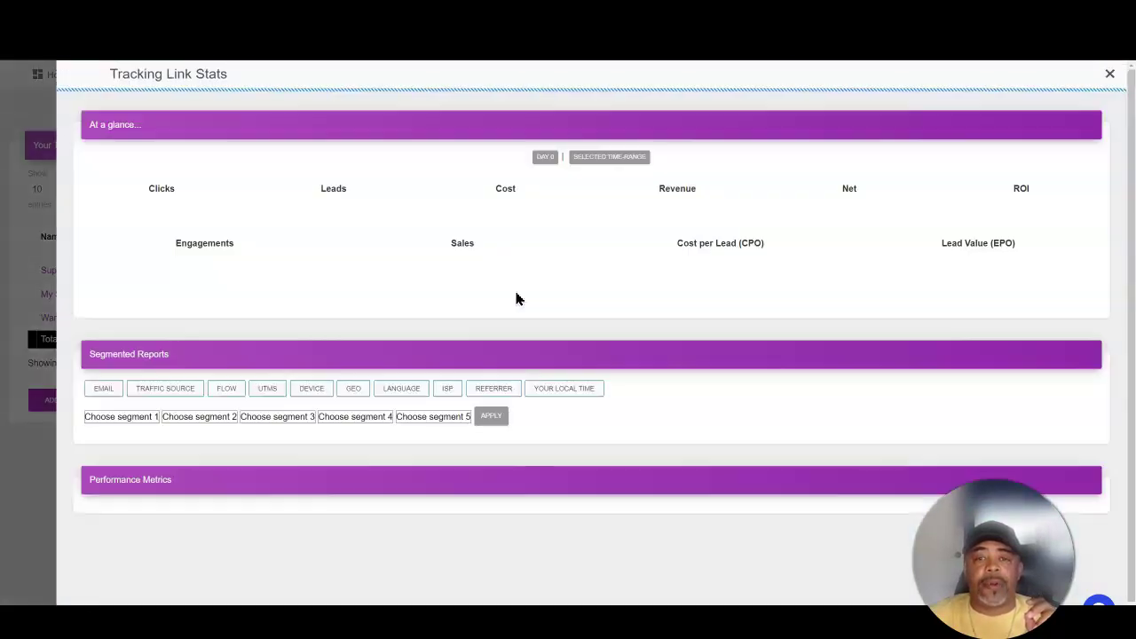
scroll(578, 292, "down", 3)
scroll(505, 322, "down", 4)
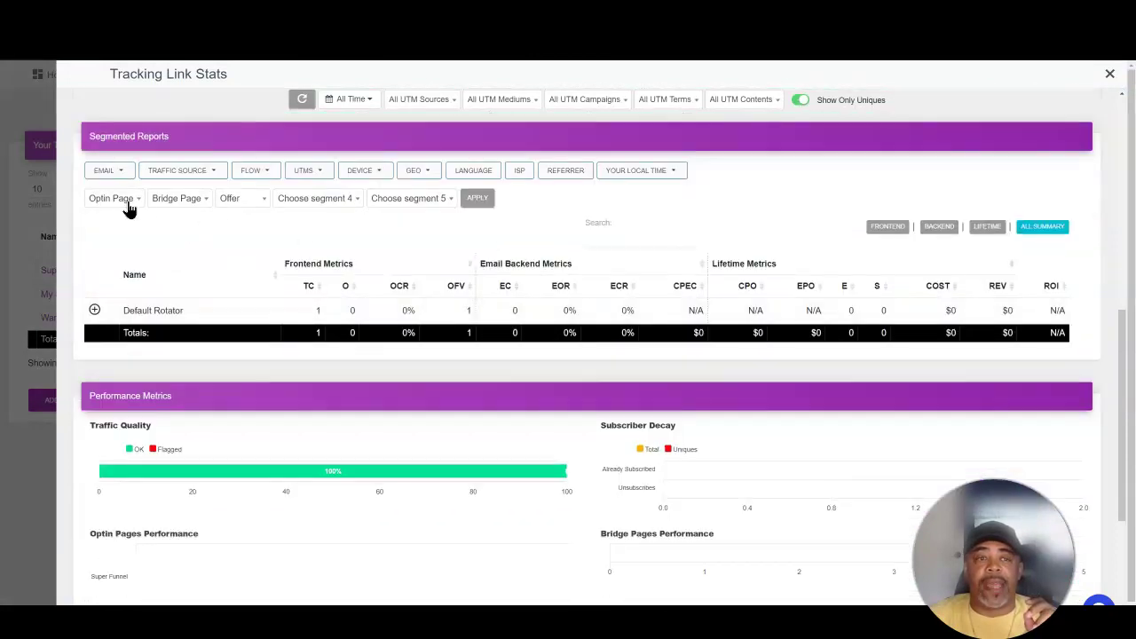
left_click(1108, 76)
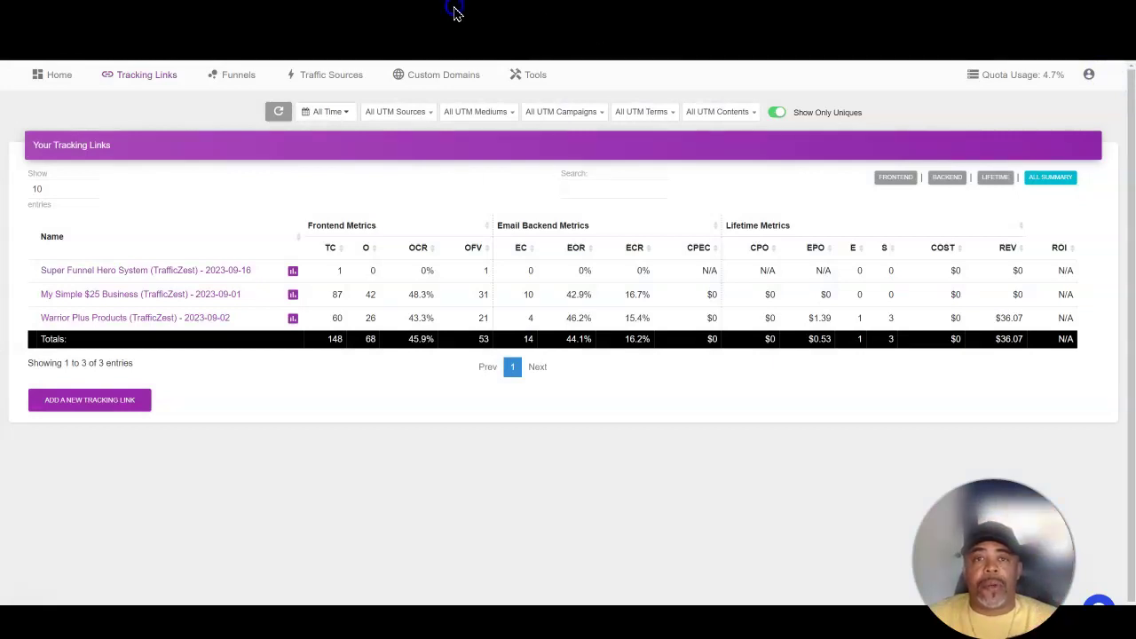
left_click(452, 16)
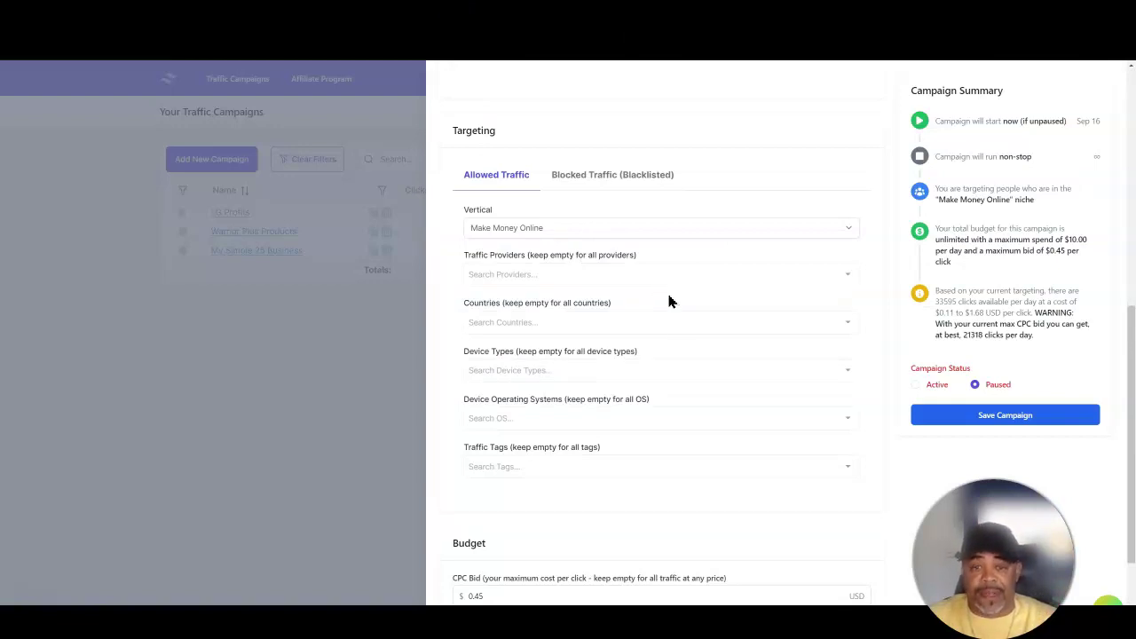
Step: Look over the Super funnel Hero System setup form and save the campaign at the $0.45 bid
scroll(675, 322, "down", 2)
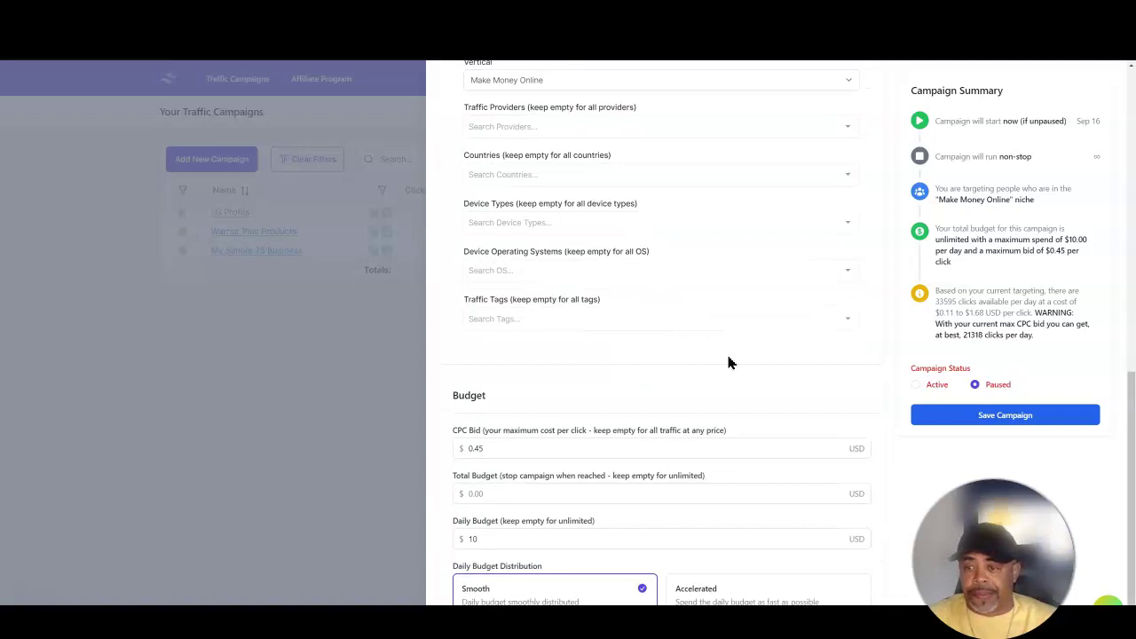
scroll(711, 377, "up", 3)
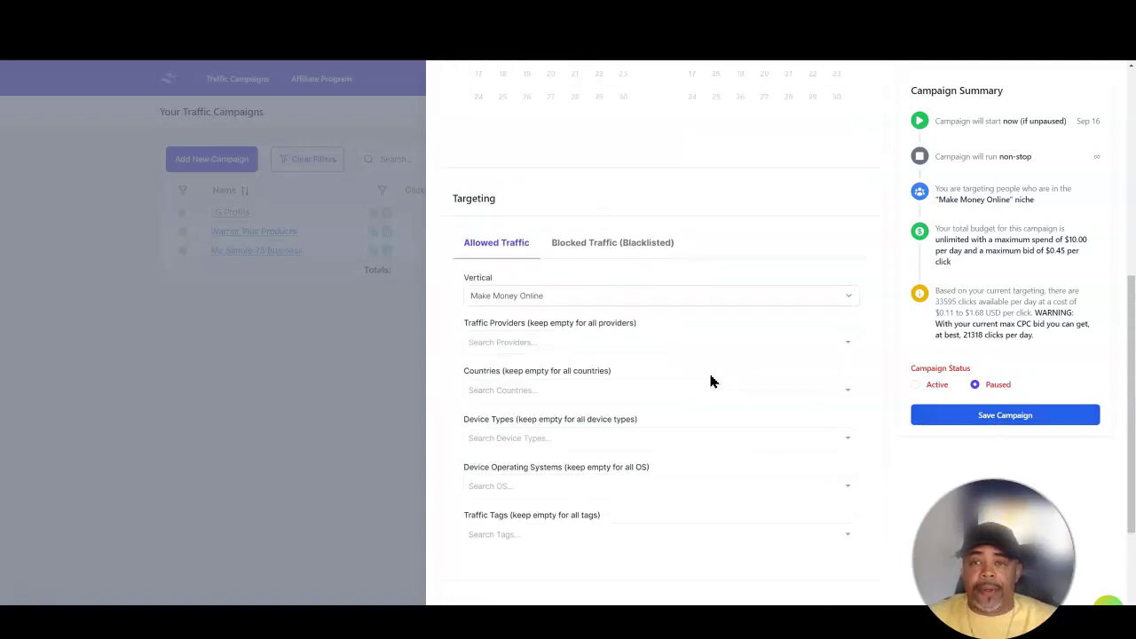
scroll(710, 382, "up", 6)
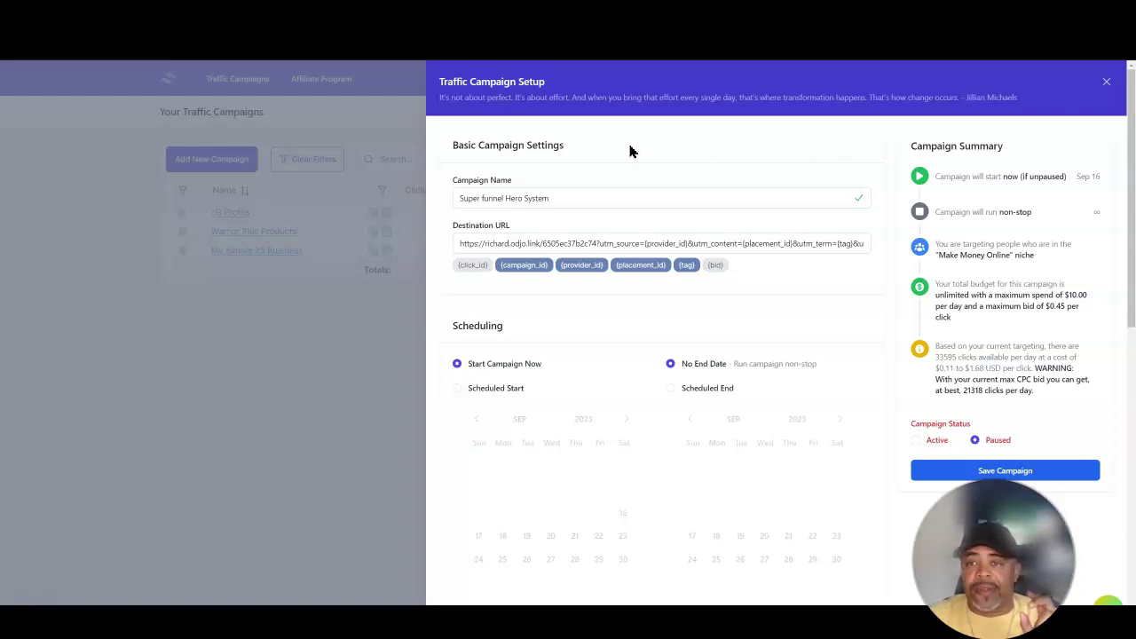
left_click(1005, 472)
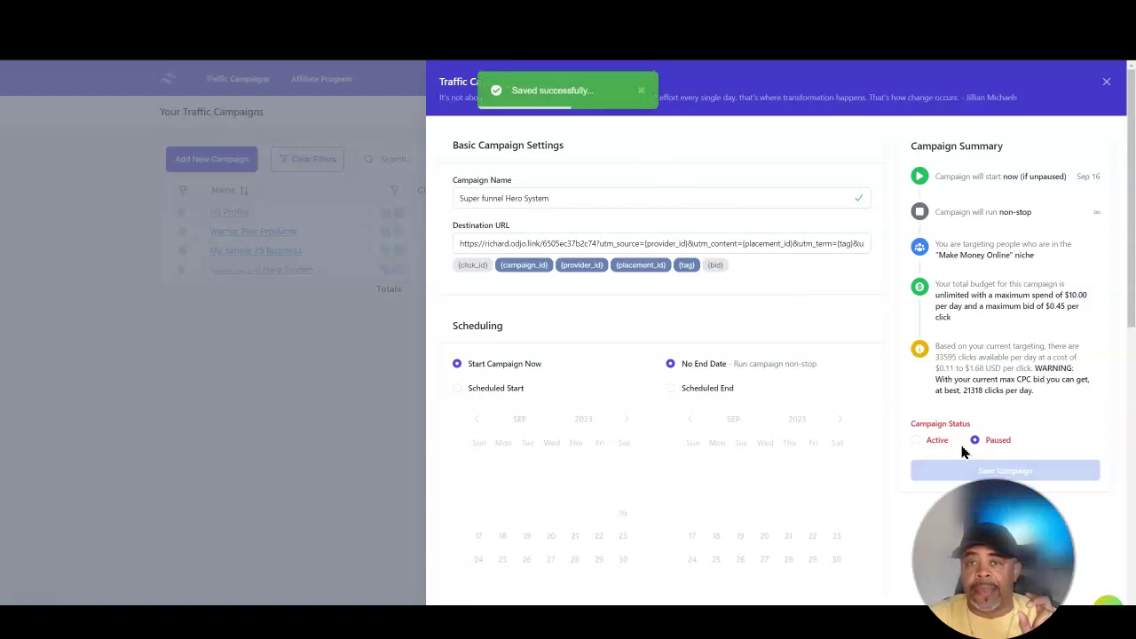
left_click(1107, 85)
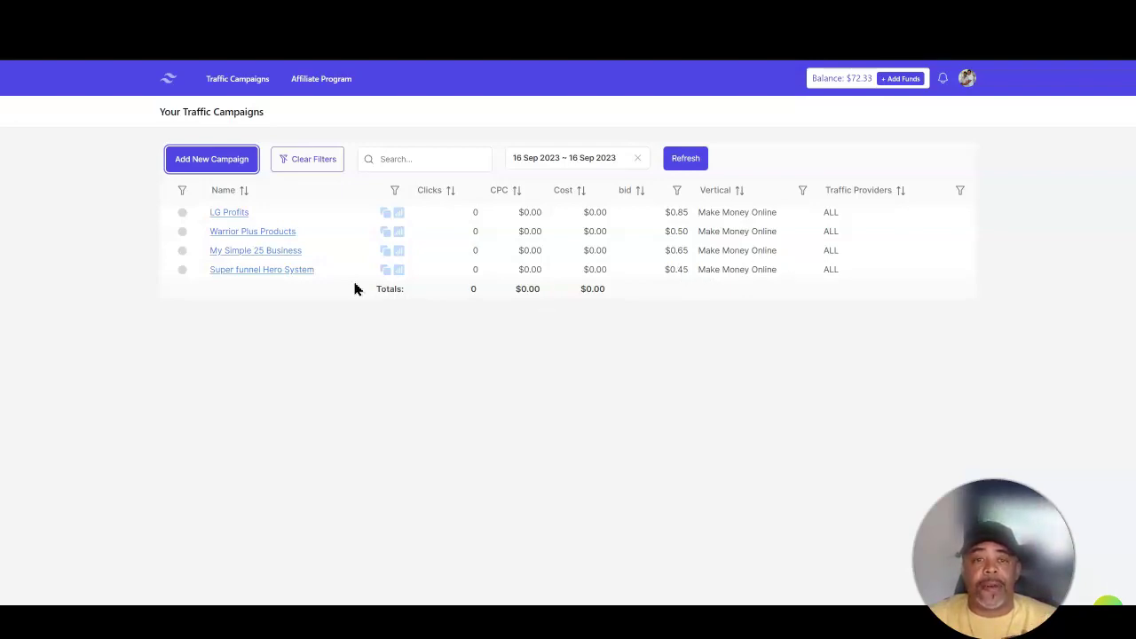
Step: Set the Super funnel Hero System campaign status to Active and save it
left_click(299, 272)
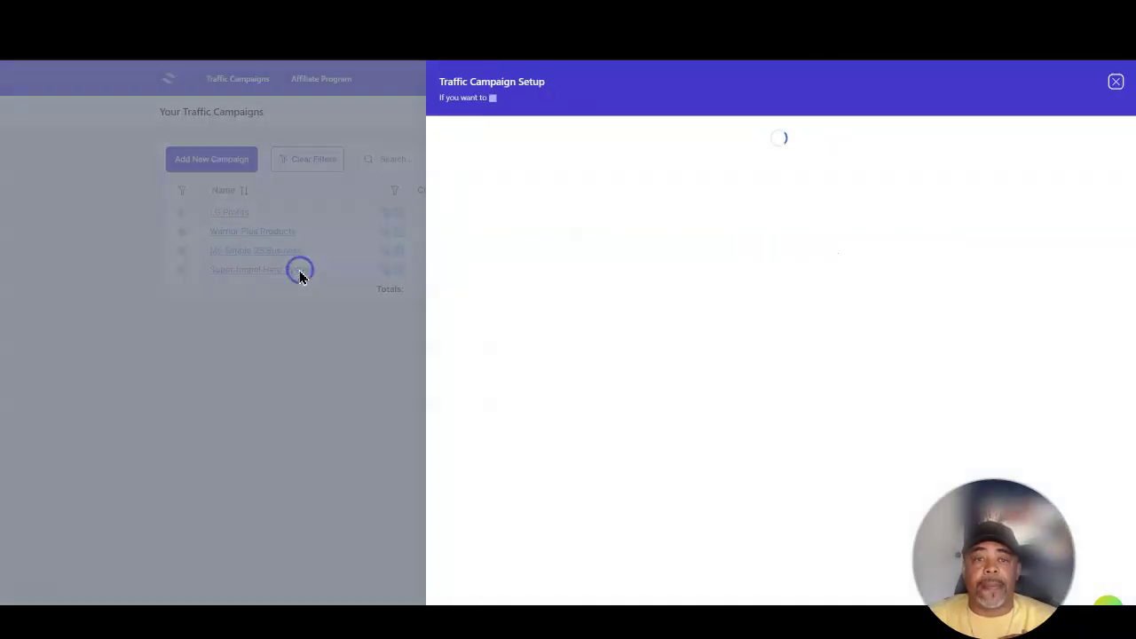
scroll(809, 342, "down", 3)
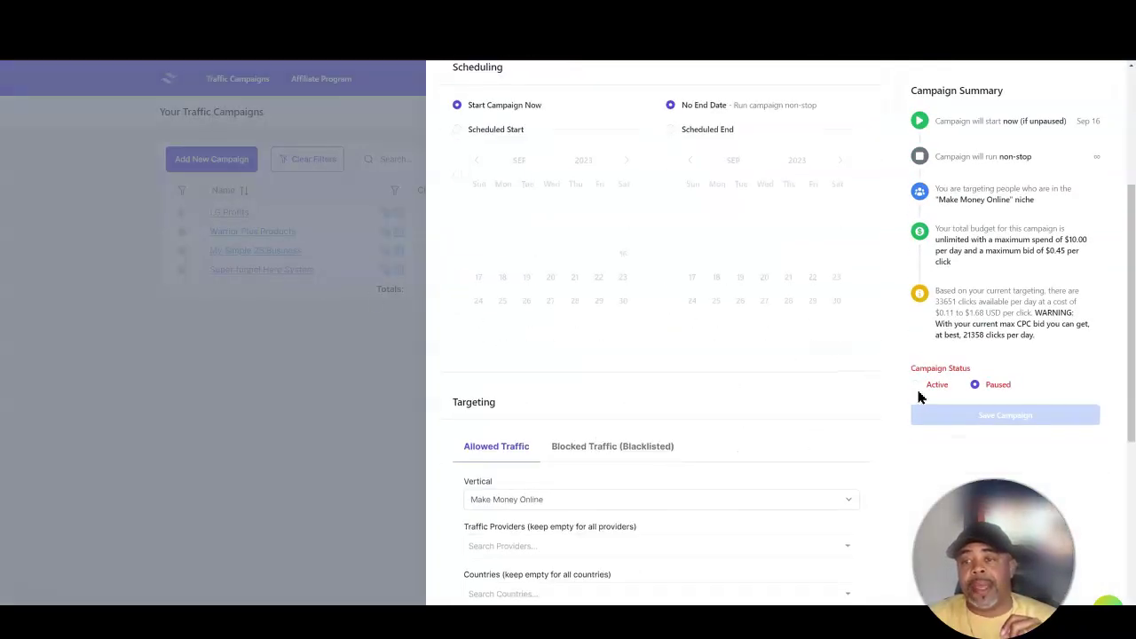
left_click(915, 384)
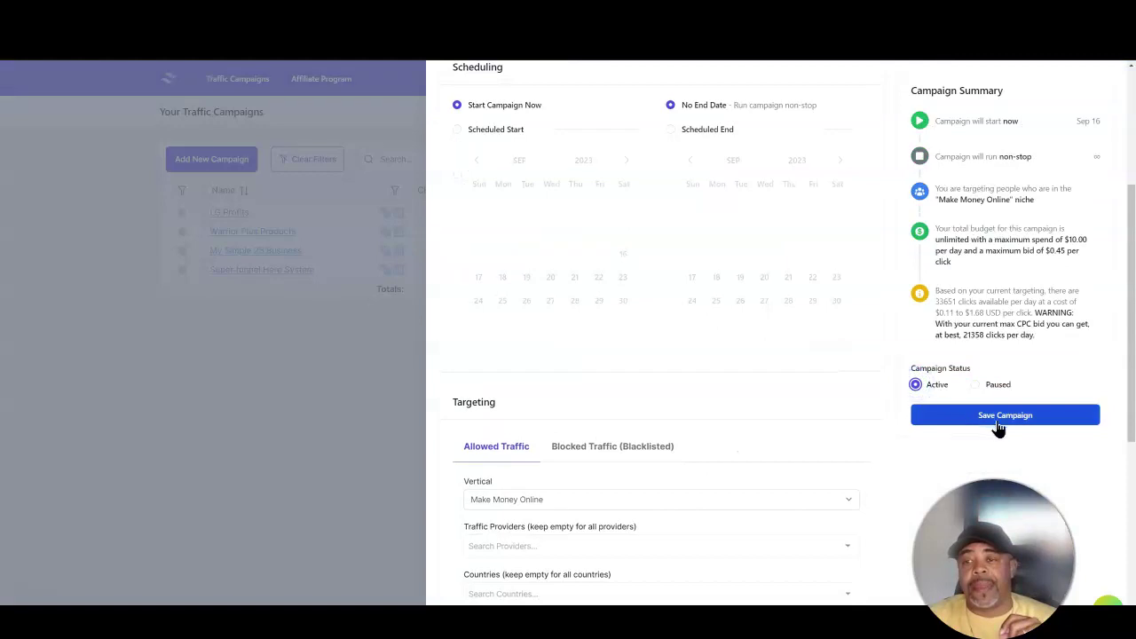
left_click(1002, 420)
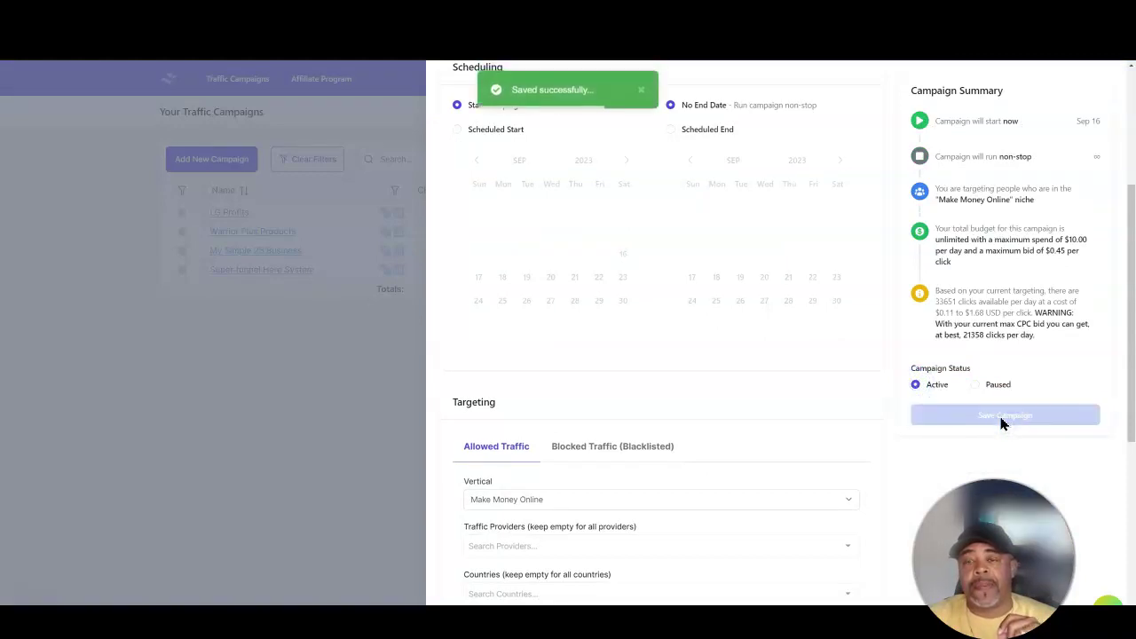
left_click(323, 391)
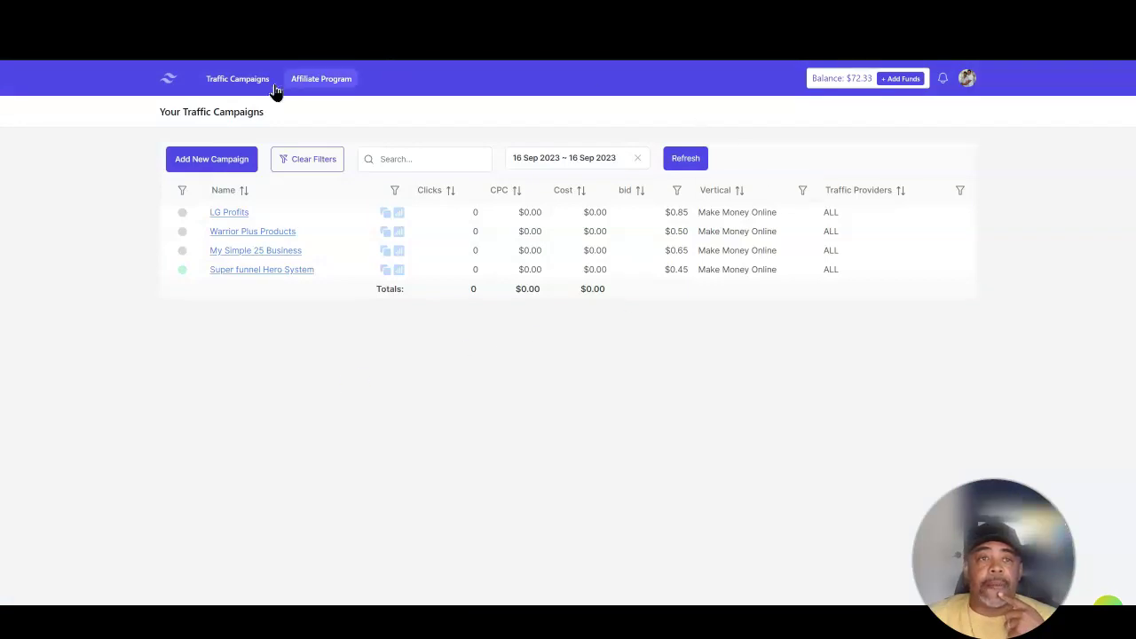
Step: Reload the Traffic Campaigns list and check the SystemHubs referrals and sales pages
left_click(44, 32)
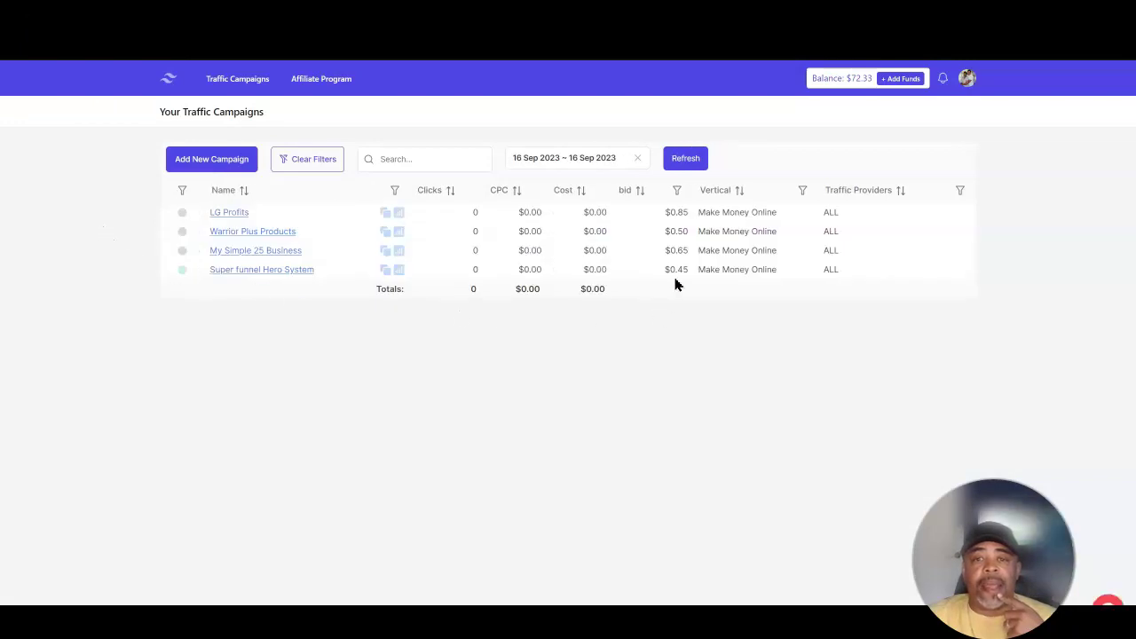
left_click(595, 16)
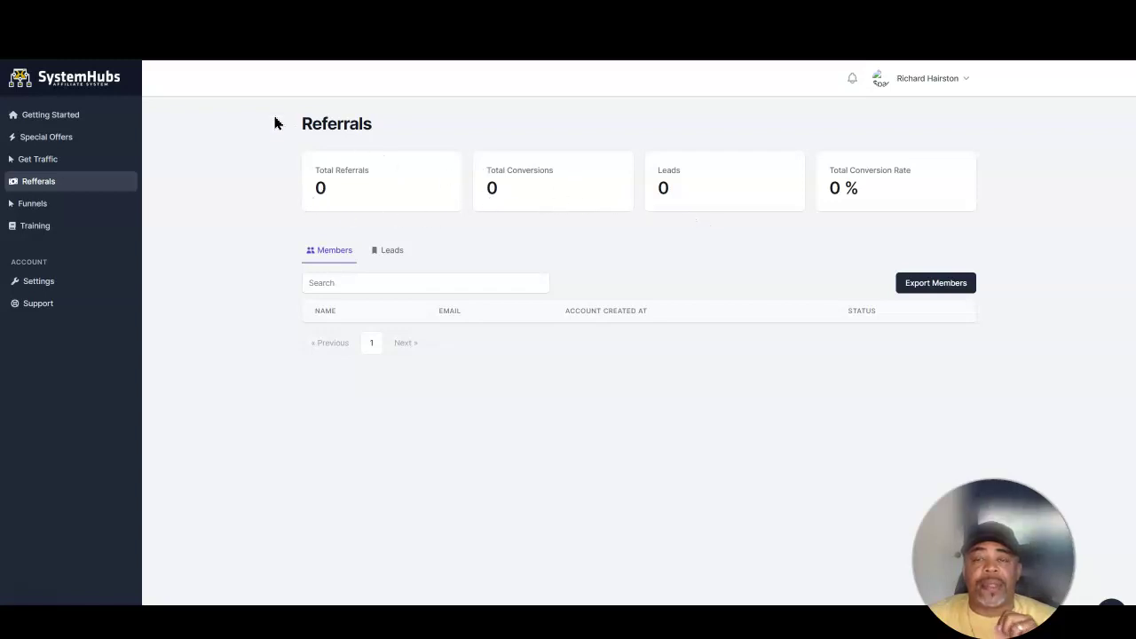
left_click(684, 18)
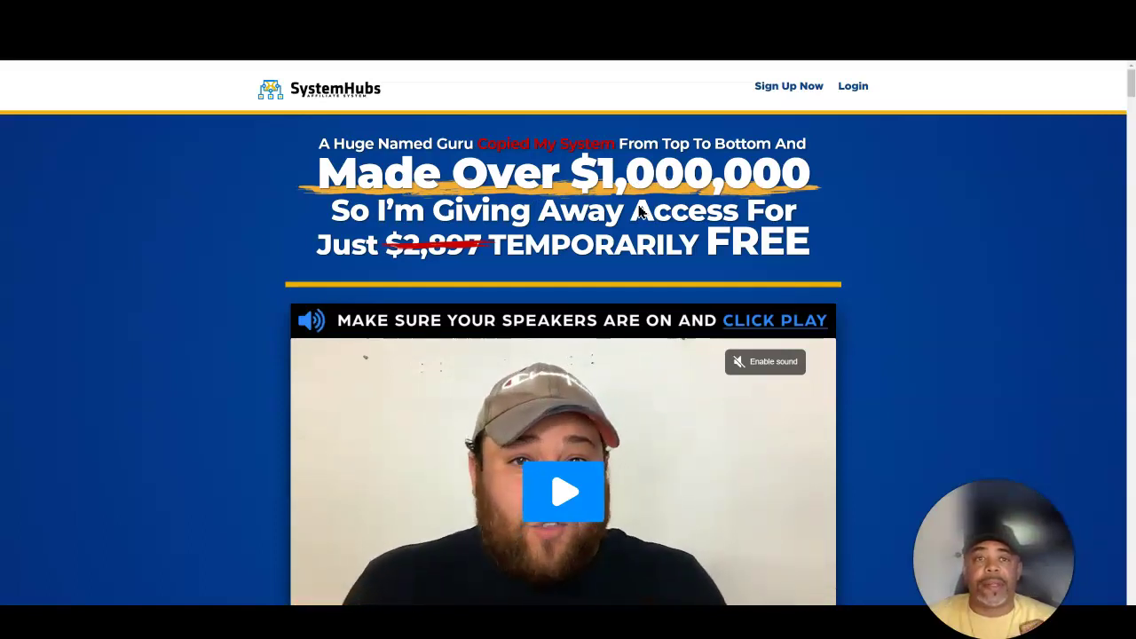
Step: Bring up Odjo's tracking links list containing the Super Funnel Hero System link
left_click(336, 15)
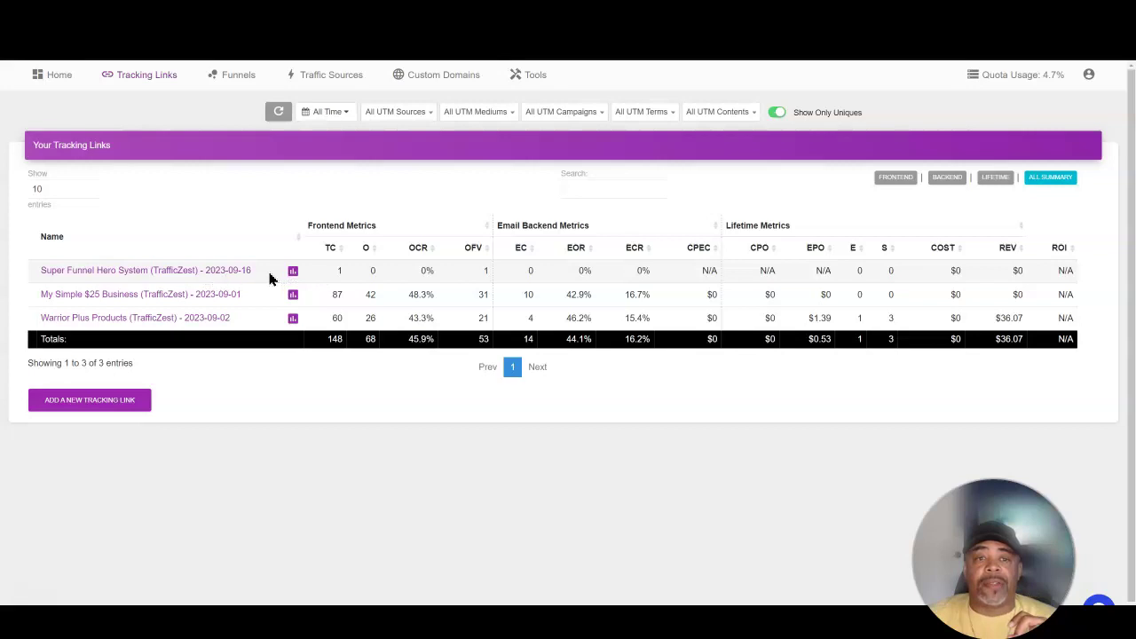
Step: Review the Super Funnel Hero System link settings, then duplicate that campaign in TrafficZest
left_click(182, 275)
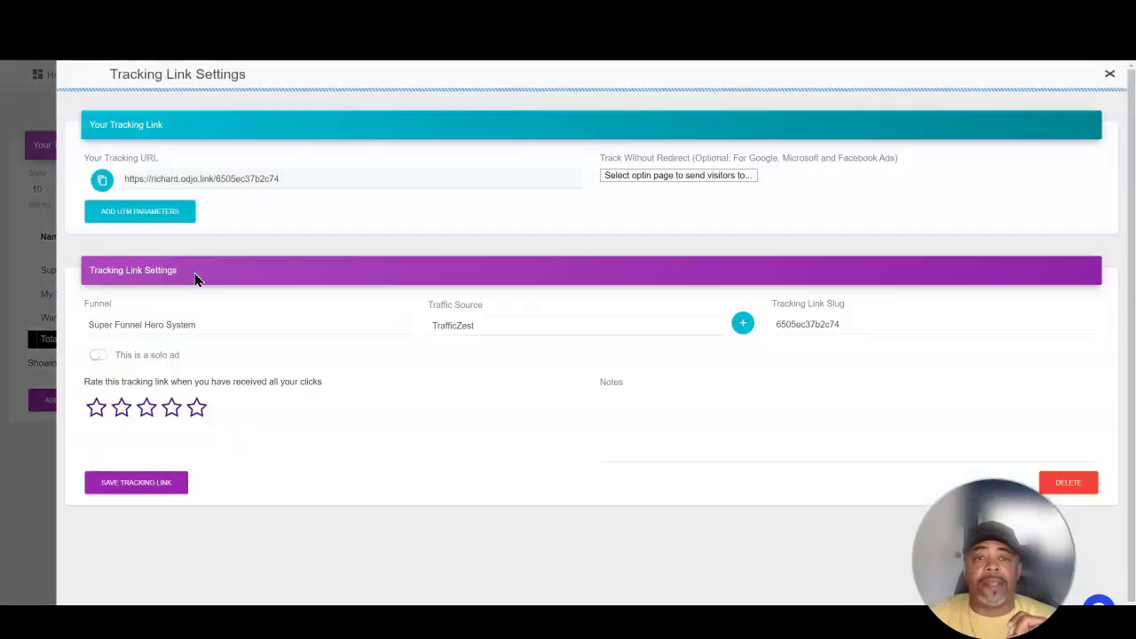
left_click(1110, 73)
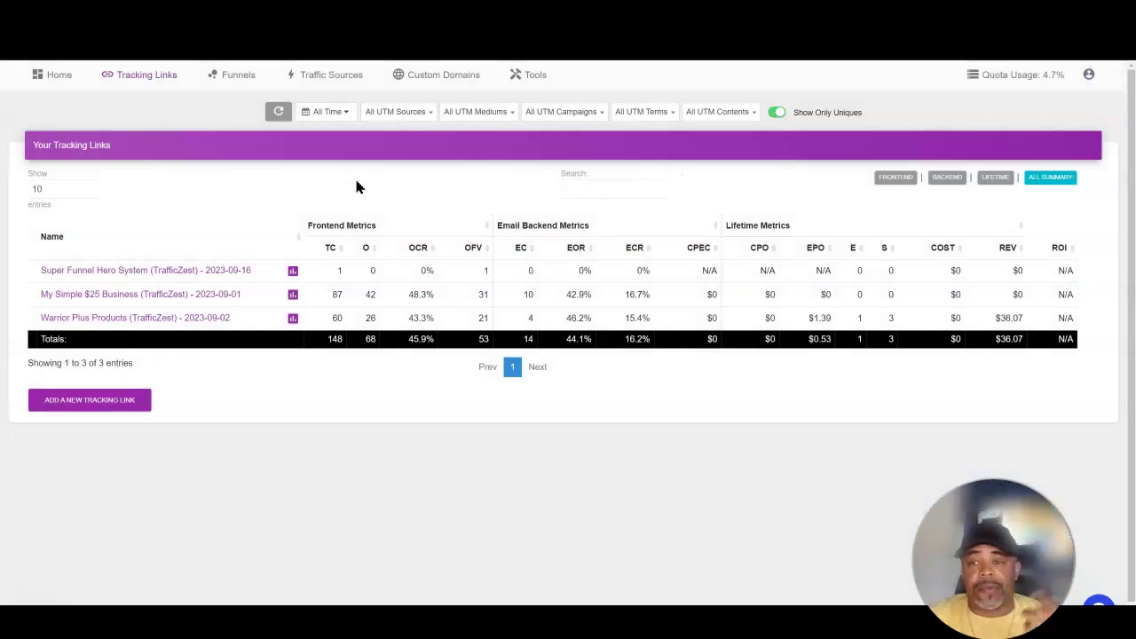
left_click(460, 20)
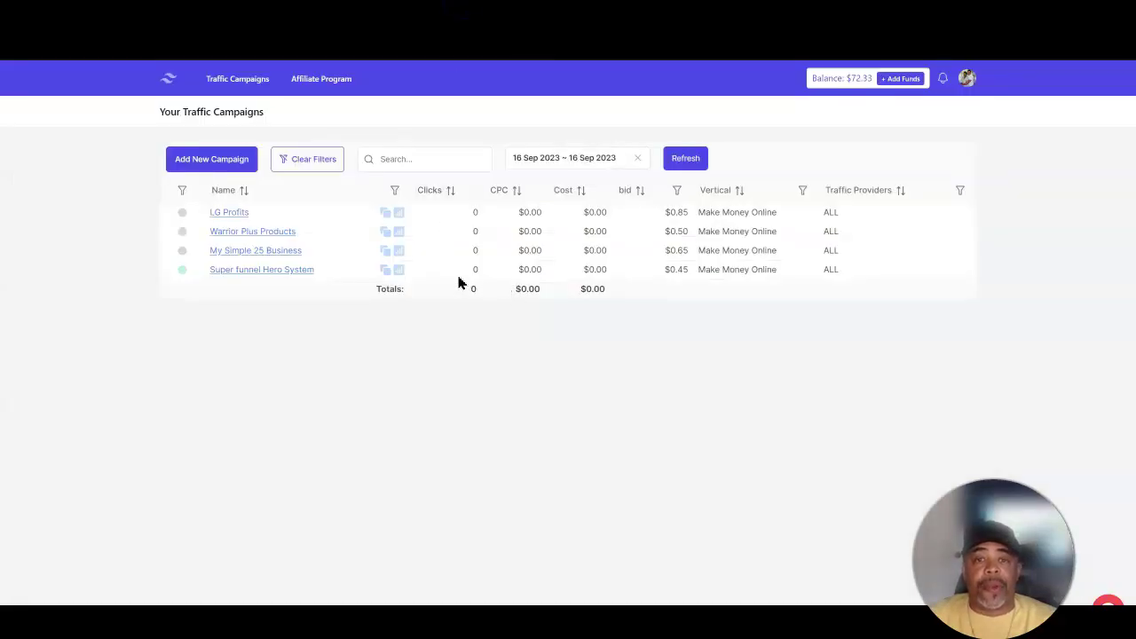
left_click(385, 271)
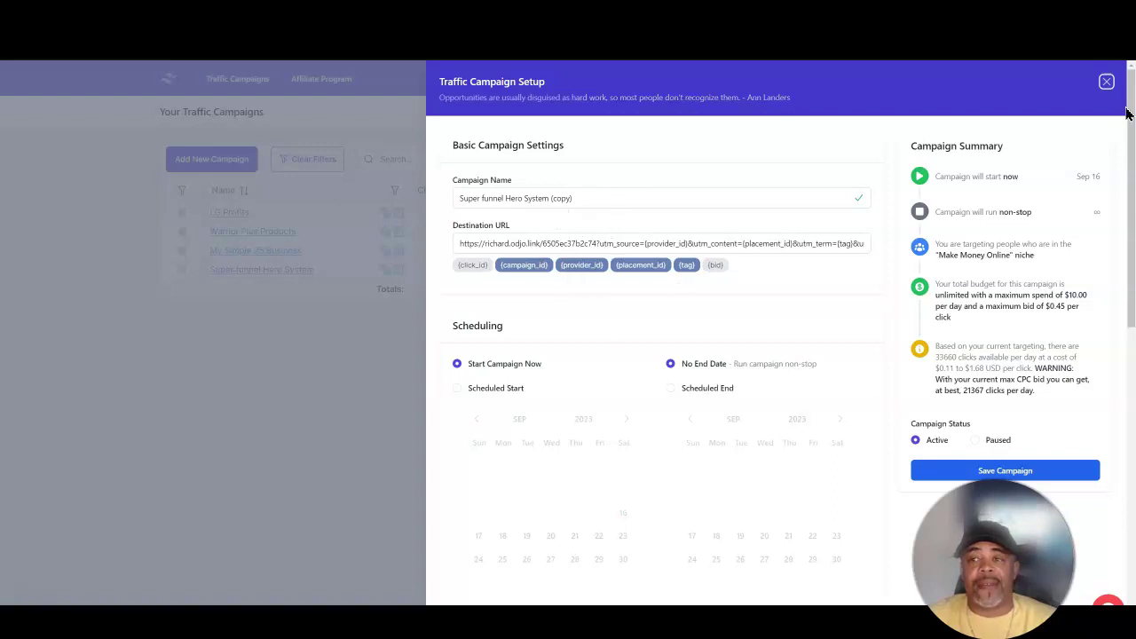
Step: Discard the campaign copy, note the $2.13 cost, and check Gmail leads and SystemHubs referrals
left_click(1106, 81)
left_click(572, 377)
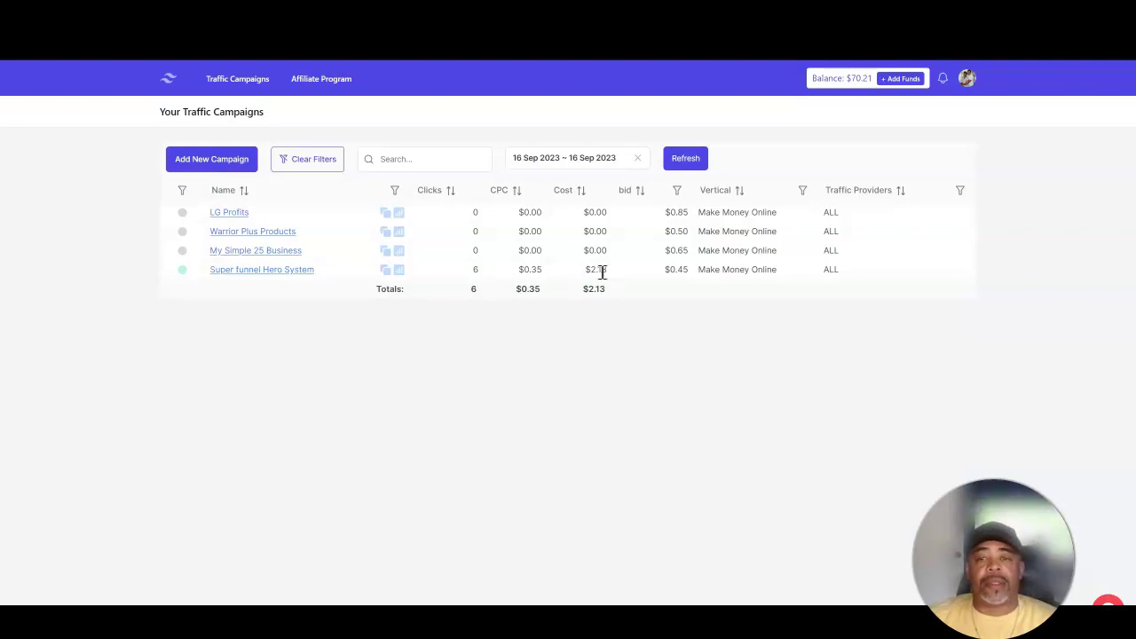
left_click_drag(609, 272, 586, 270)
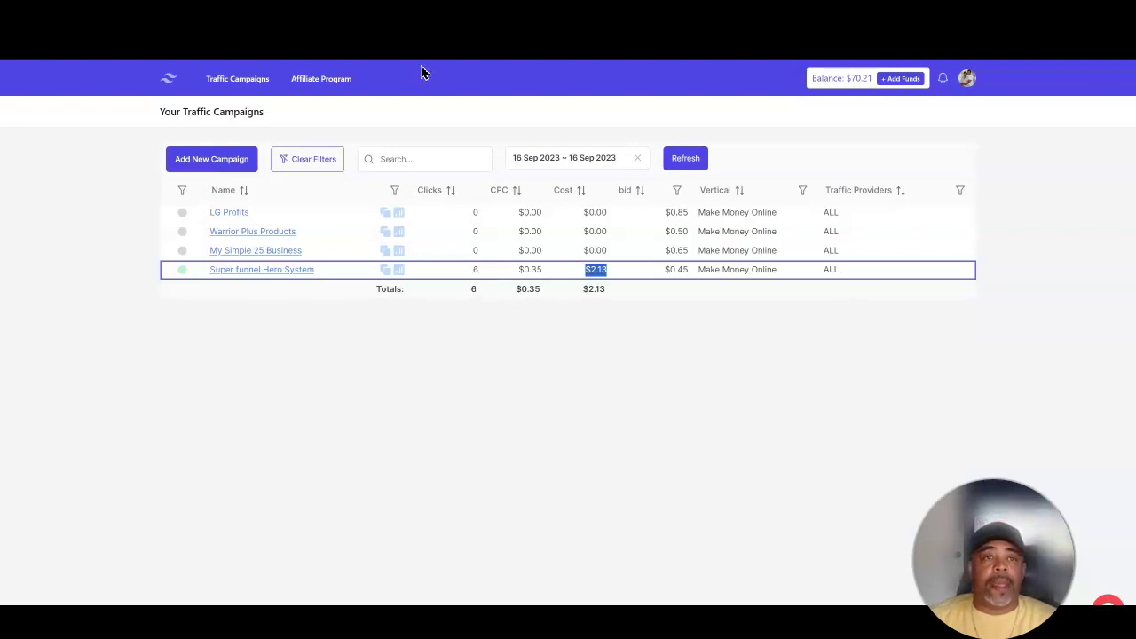
left_click(204, 20)
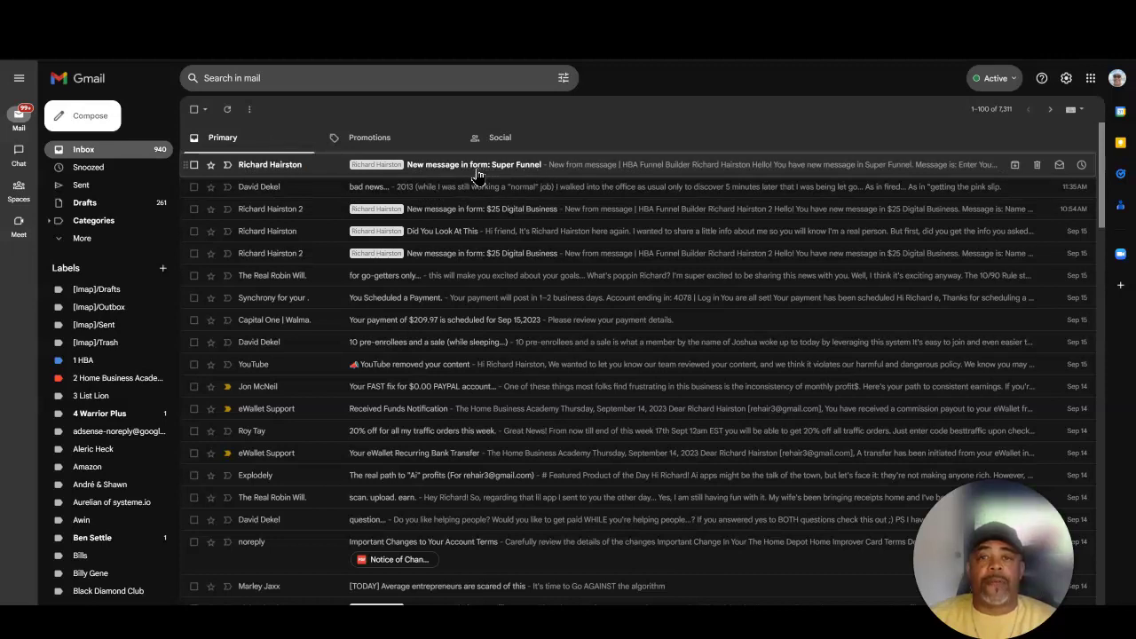
left_click(590, 16)
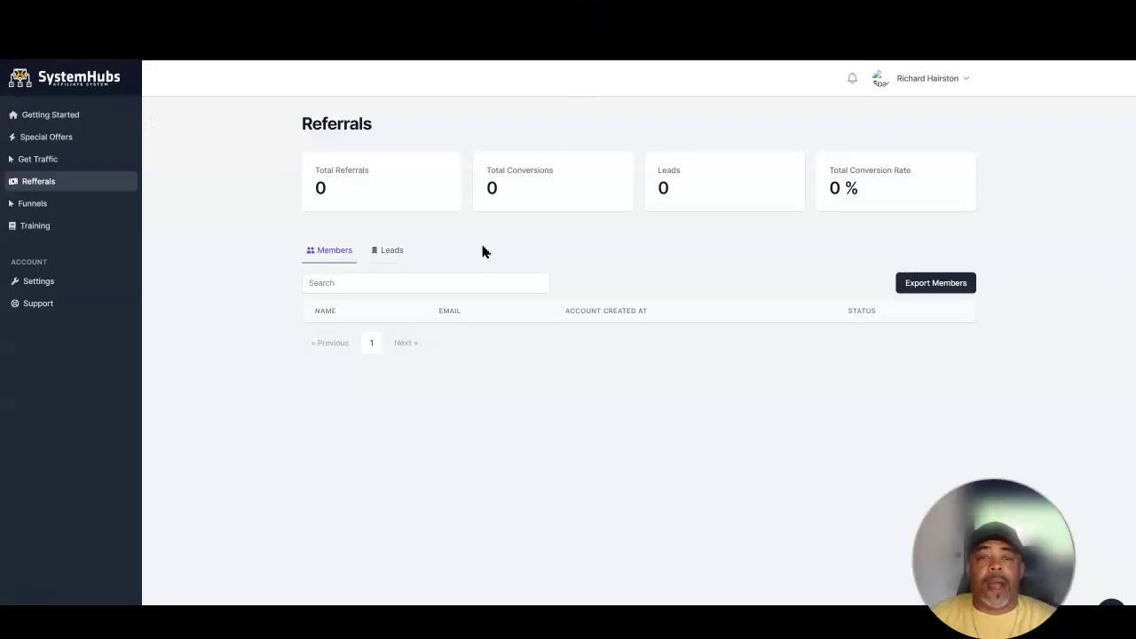
Step: Check SystemHubs referral leads, members and funnel pages, then return to Odjo's tracking links
left_click(396, 254)
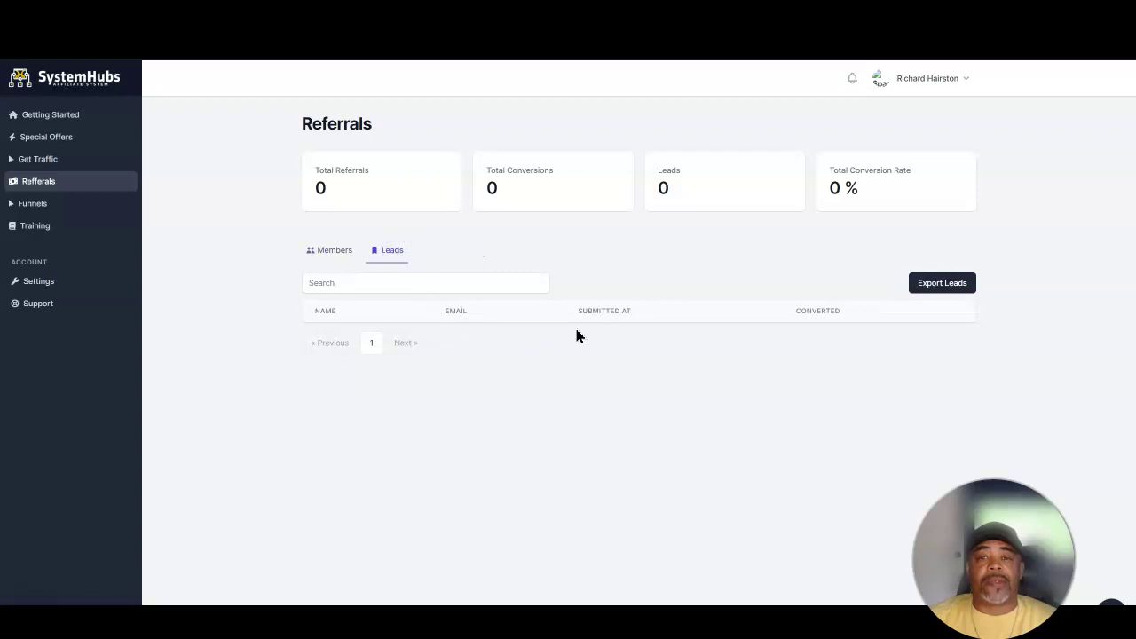
left_click(337, 255)
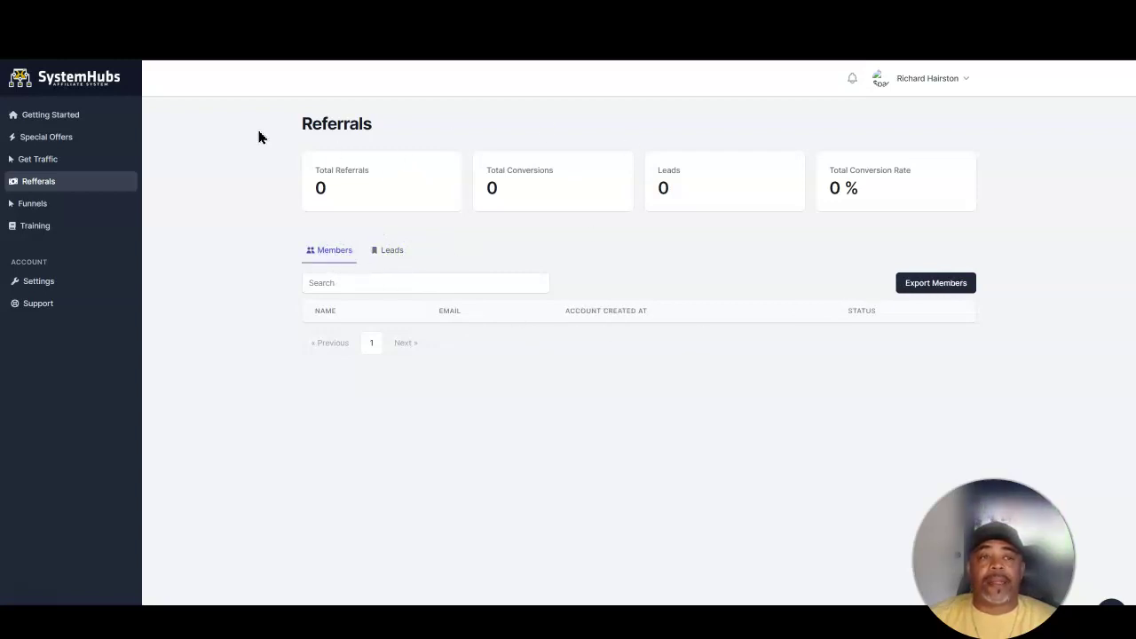
left_click(36, 208)
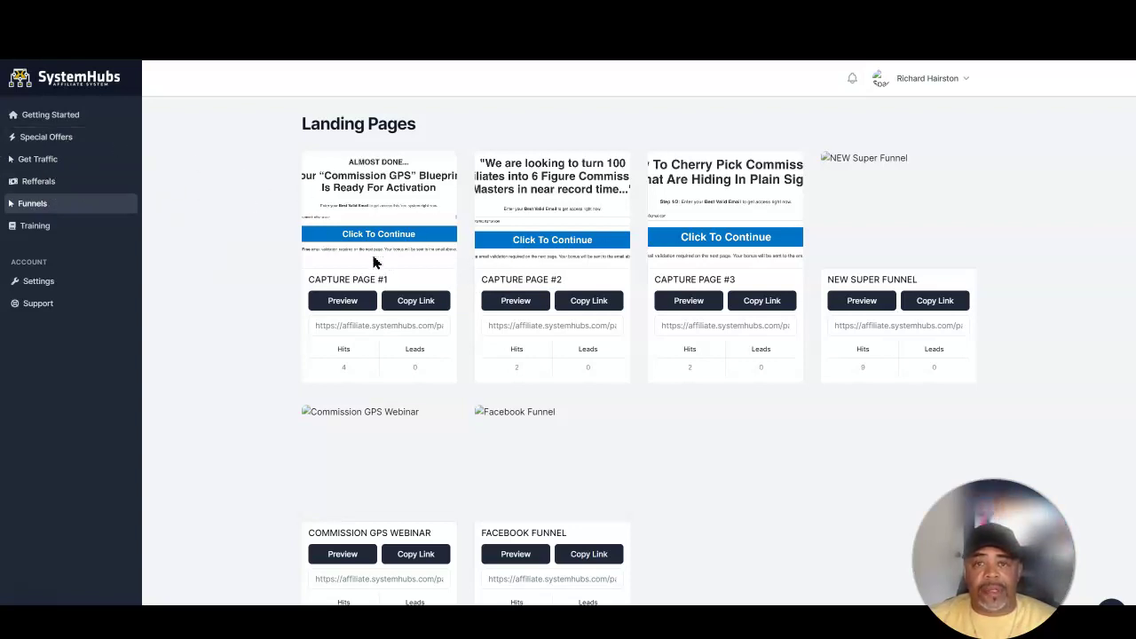
left_click(722, 19)
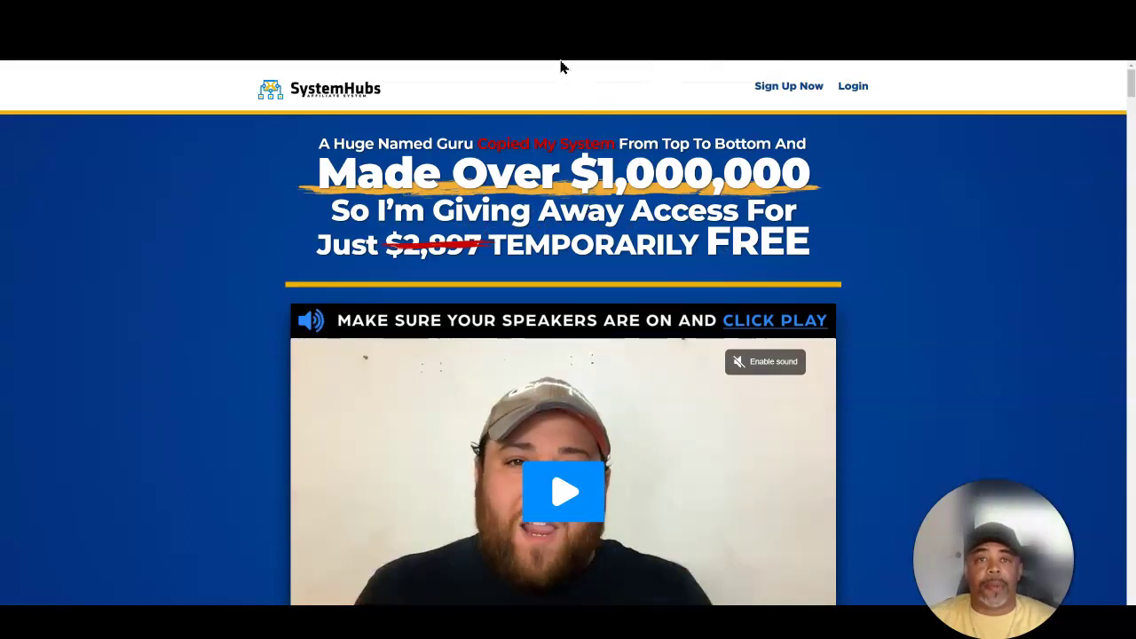
left_click(332, 19)
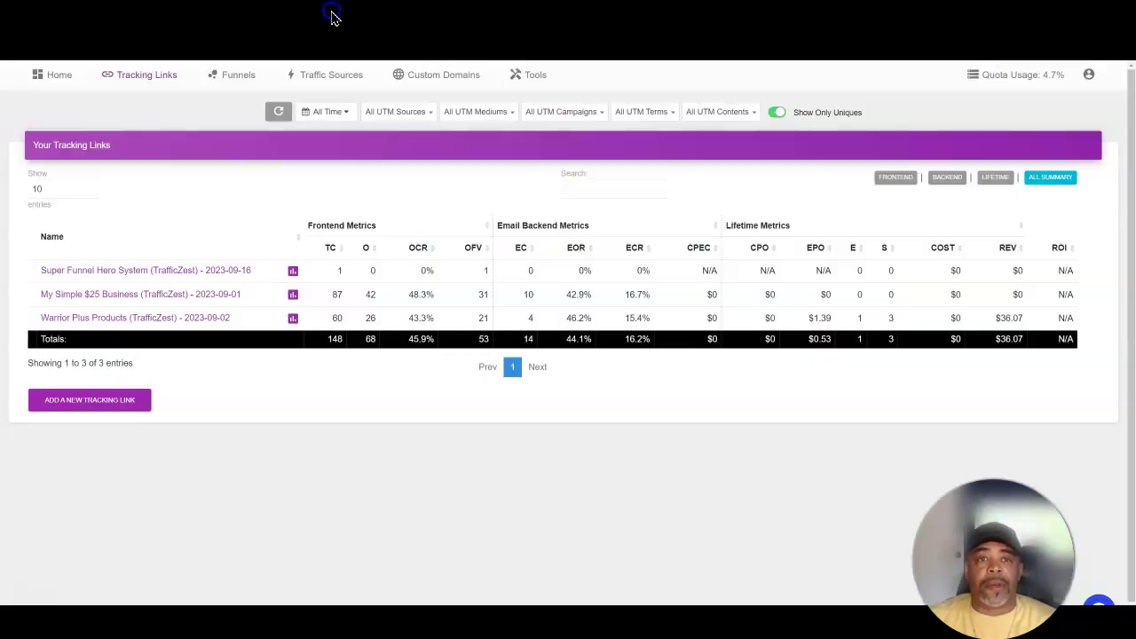
Step: Review the Super Funnel Hero System link's stats in Odjo: 10 clicks and 1 lead
left_click(147, 276)
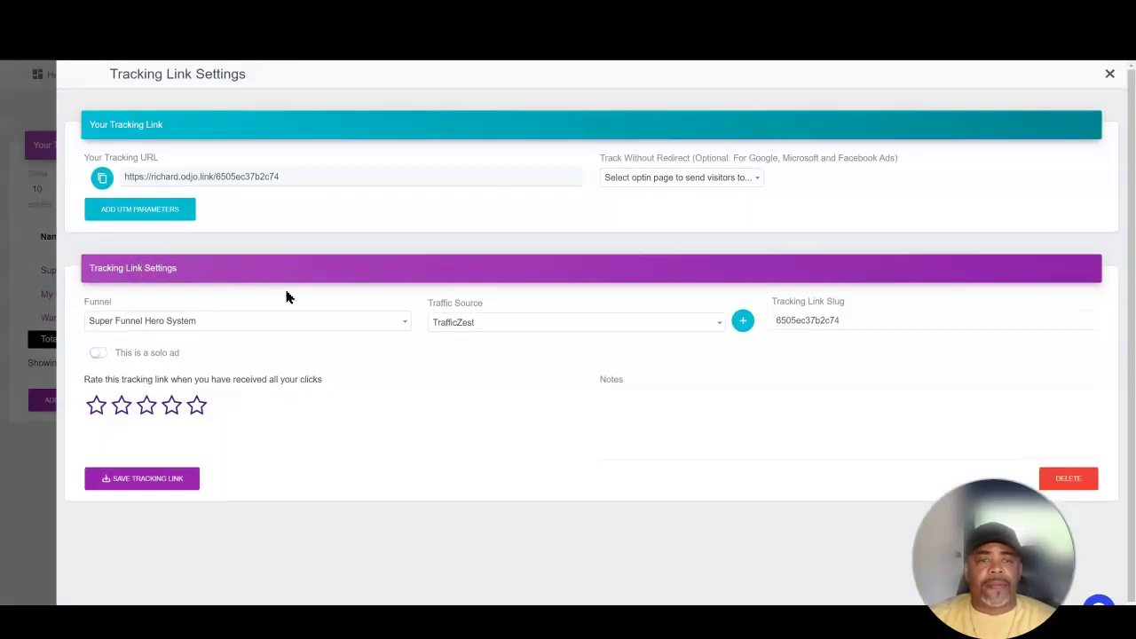
left_click(1110, 73)
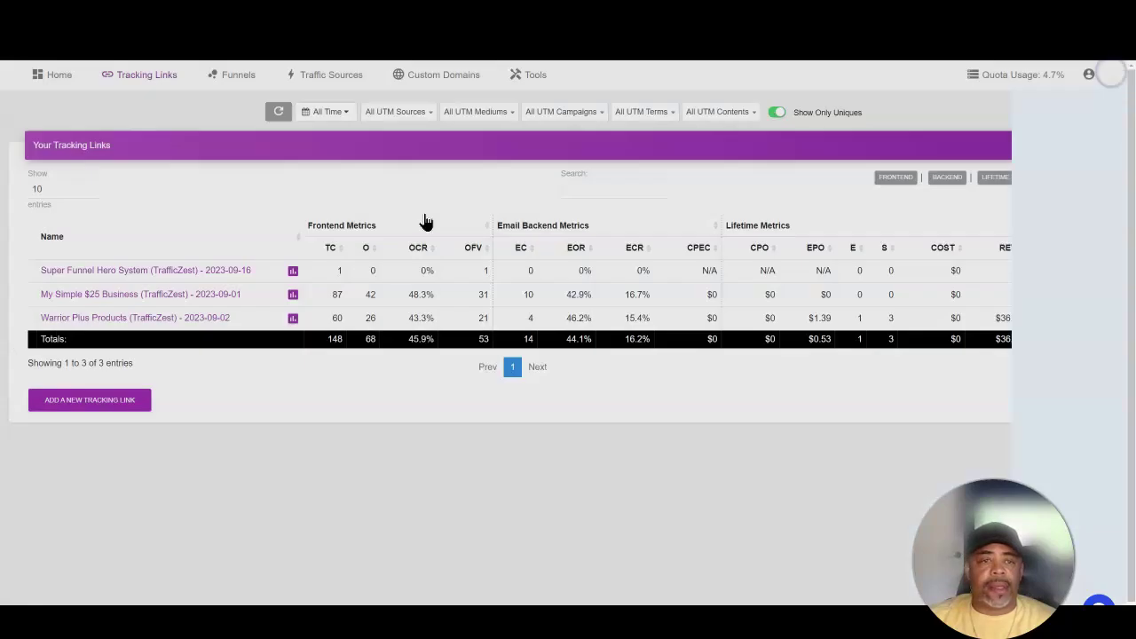
left_click(293, 273)
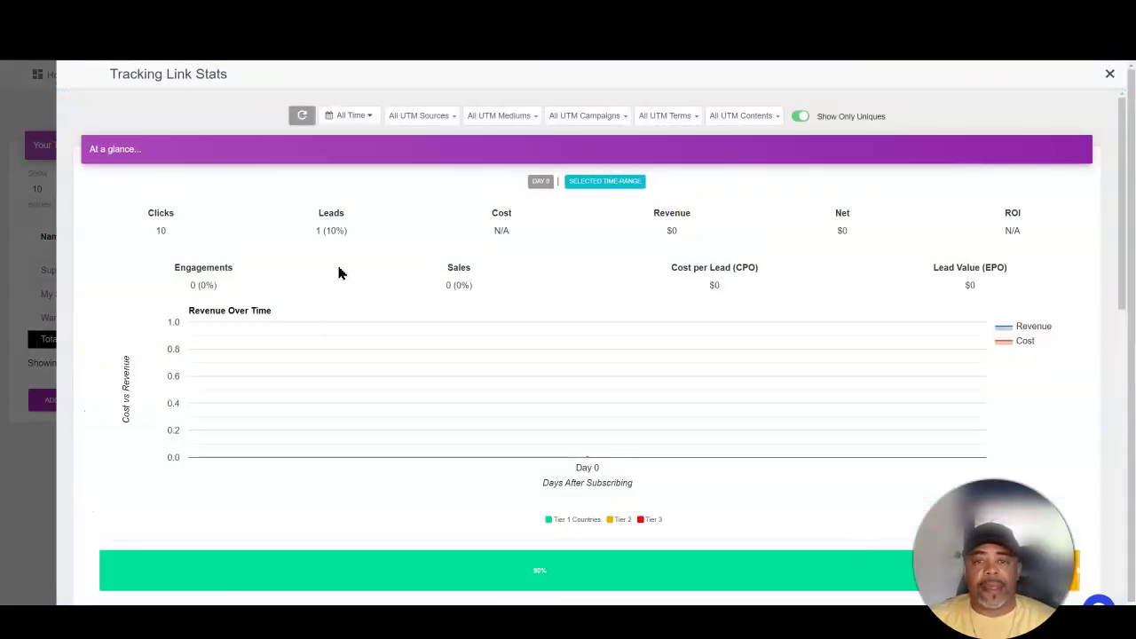
scroll(339, 270, "down", 5)
scroll(342, 272, "down", 3)
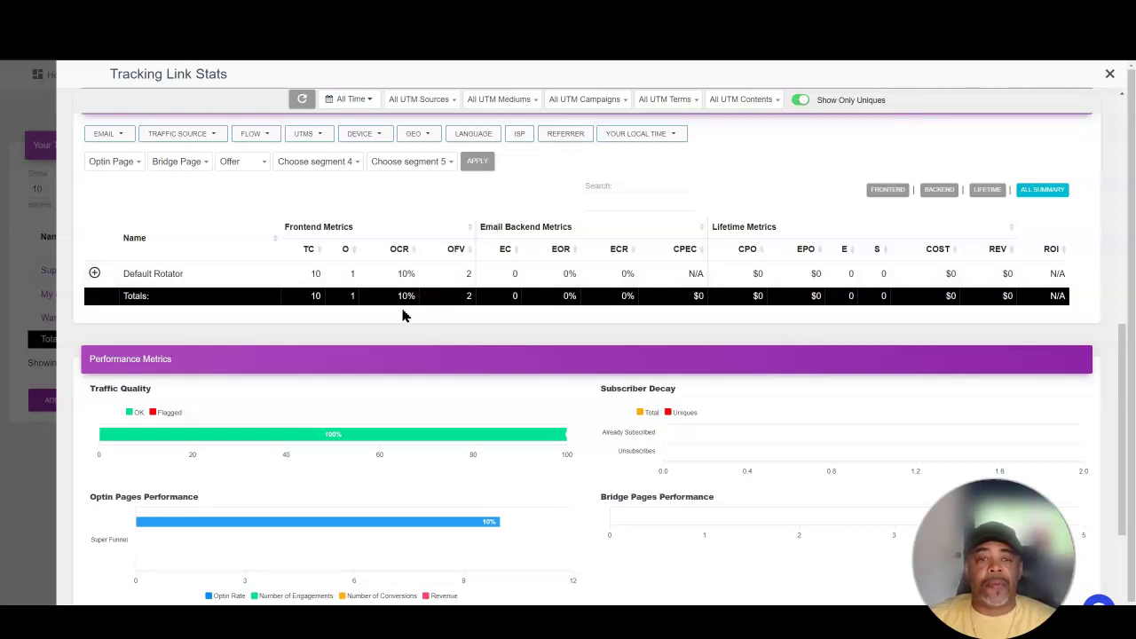
scroll(259, 380, "down", 3)
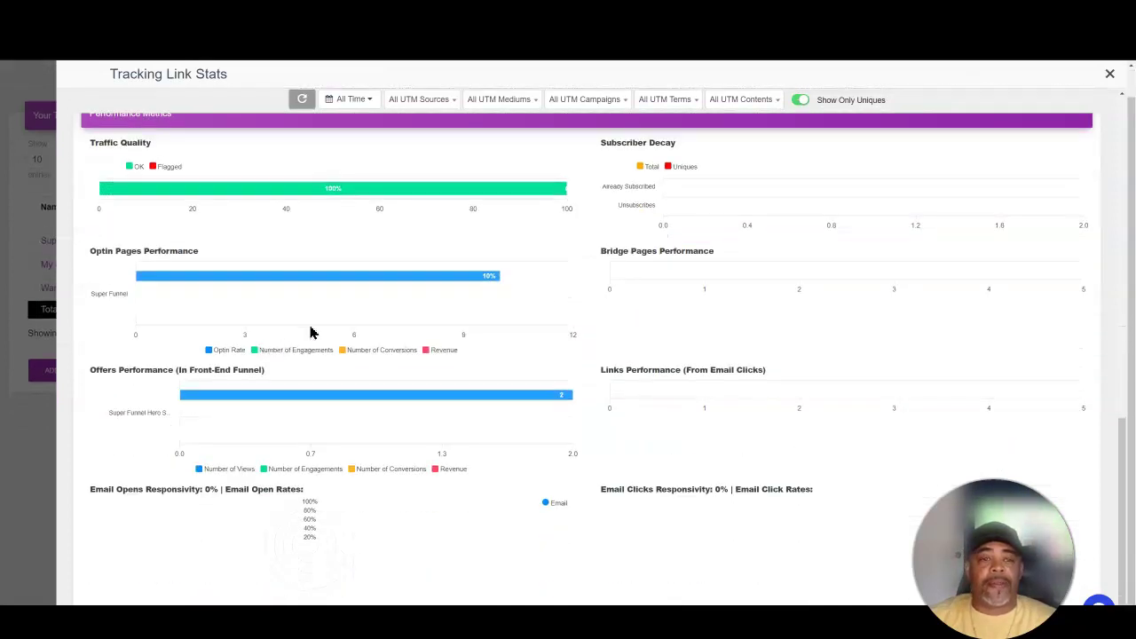
scroll(310, 329, "up", 2)
scroll(287, 310, "up", 3)
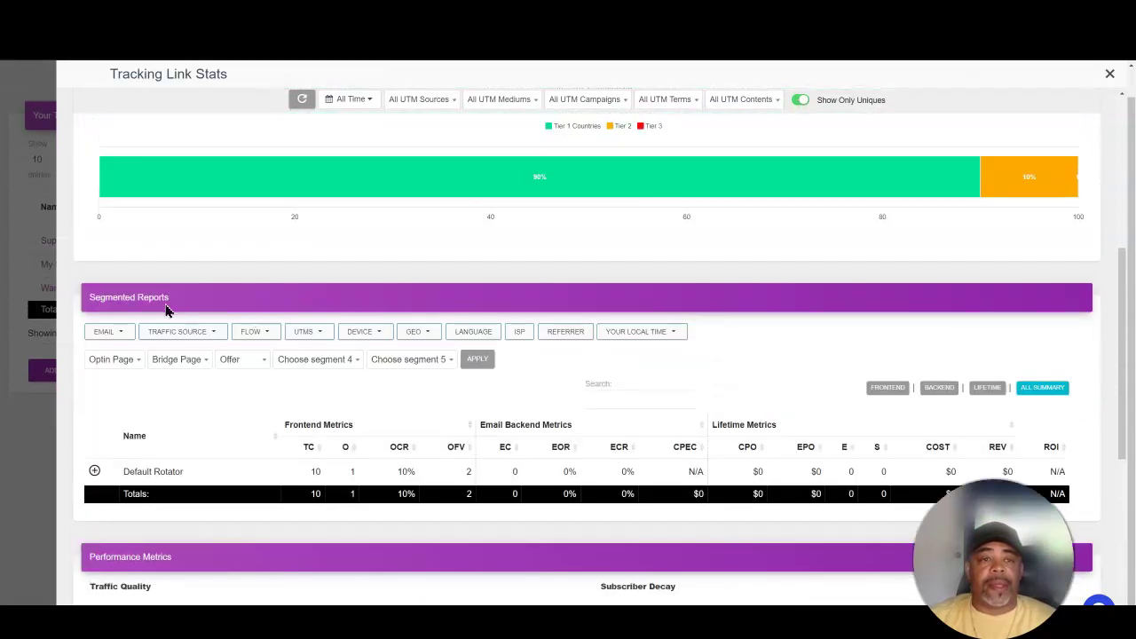
Step: Browse the report's segment options without changing them, then return to TrafficZest's campaigns
left_click(137, 364)
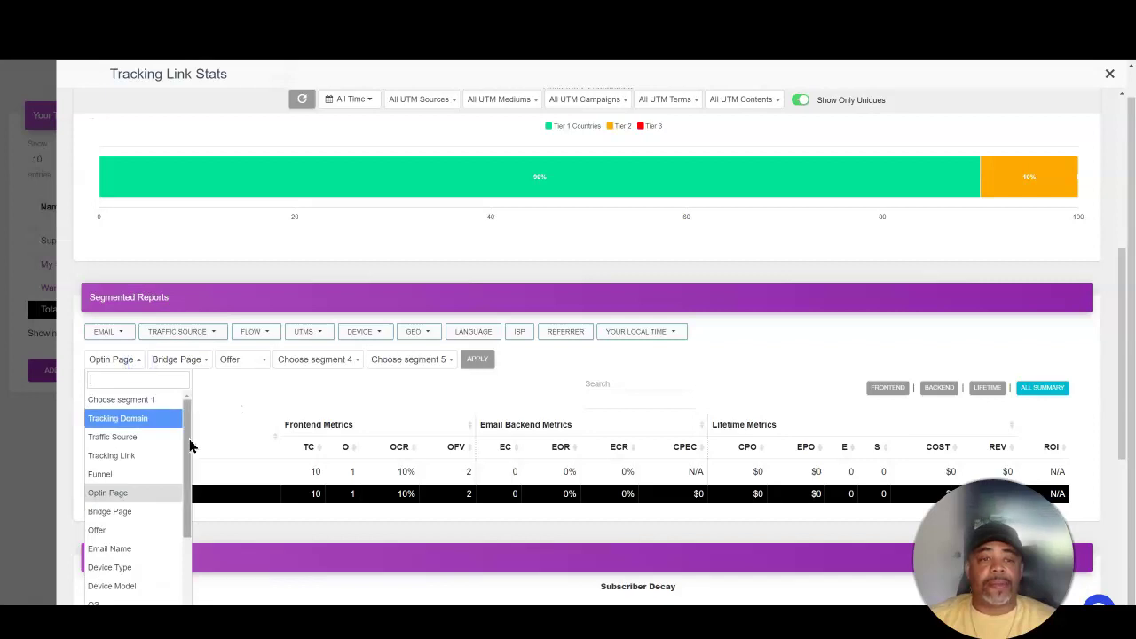
scroll(182, 497, "down", 5)
left_click_drag(185, 531, 183, 546)
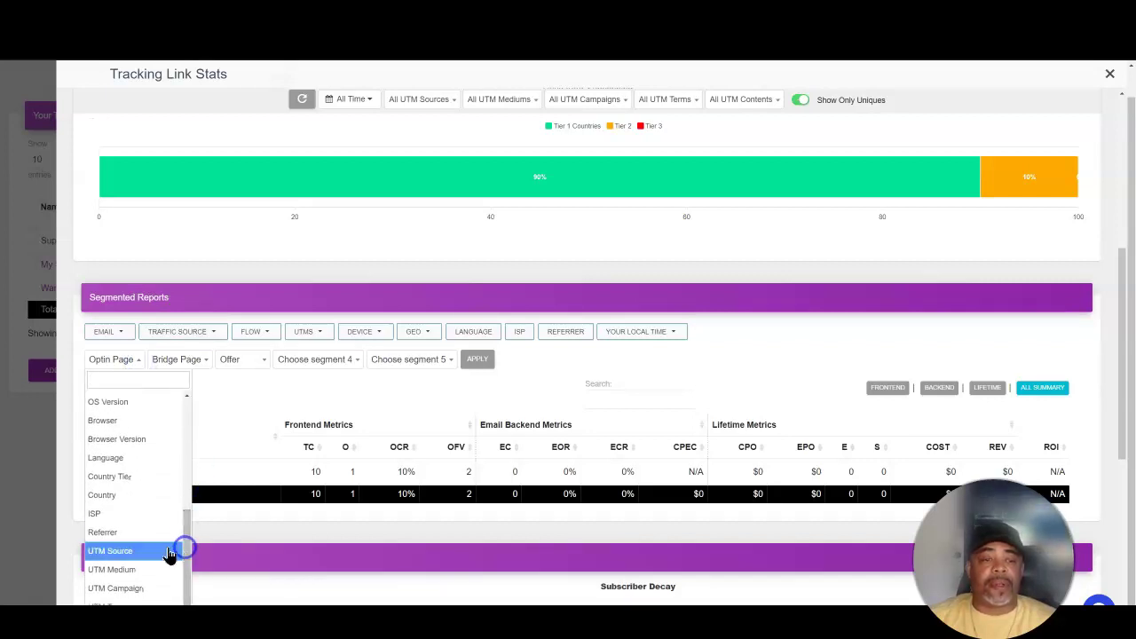
scroll(187, 513, "down", 1)
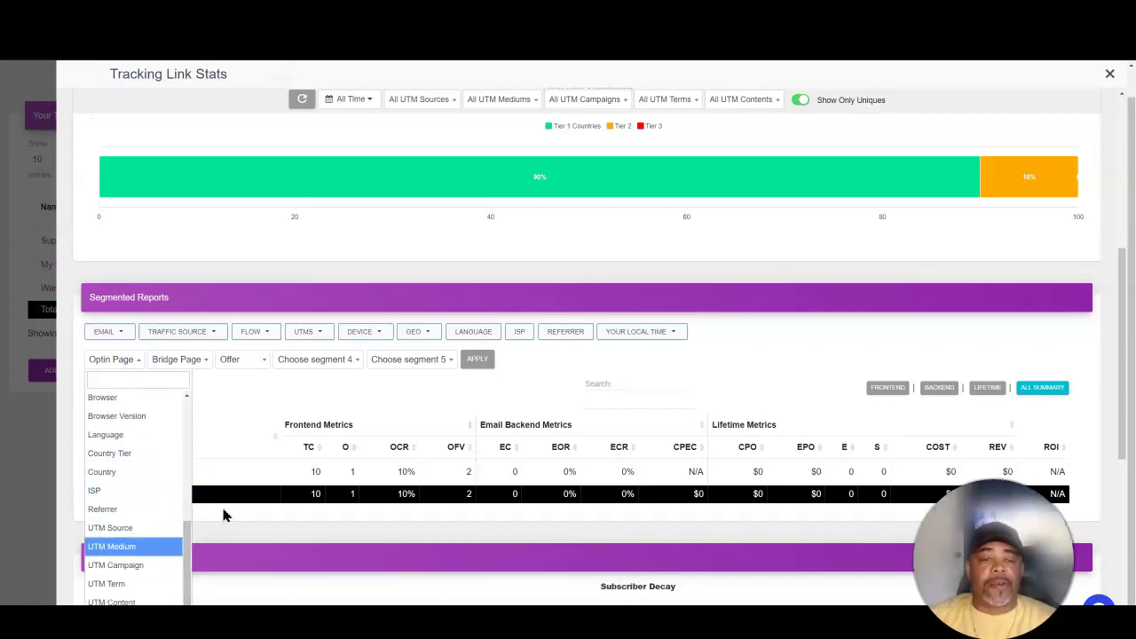
left_click(253, 414)
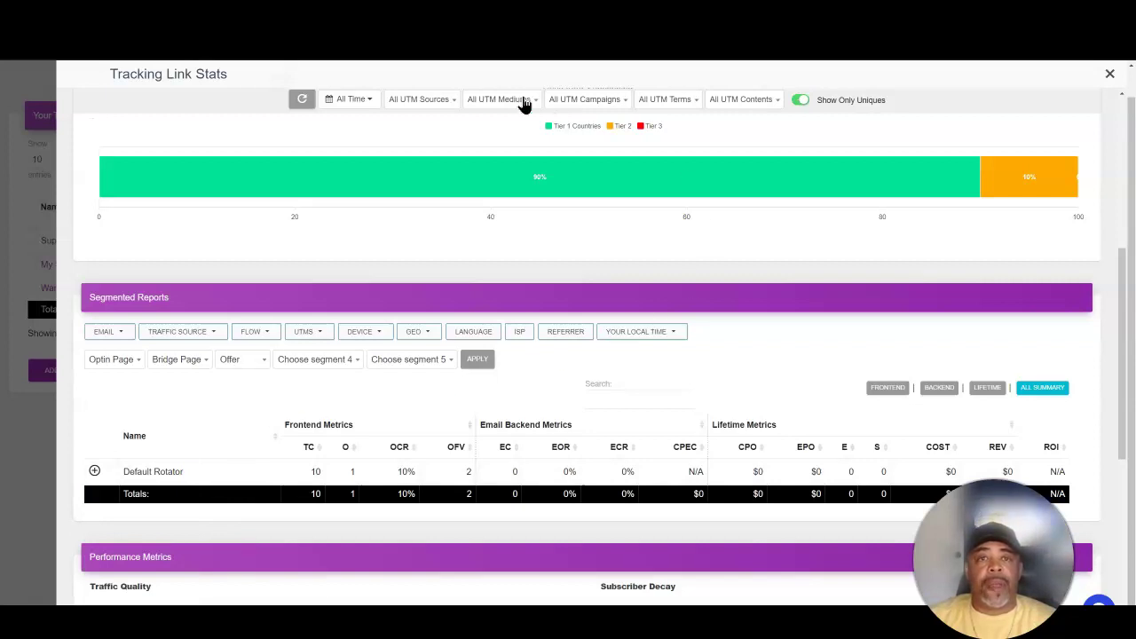
left_click(461, 20)
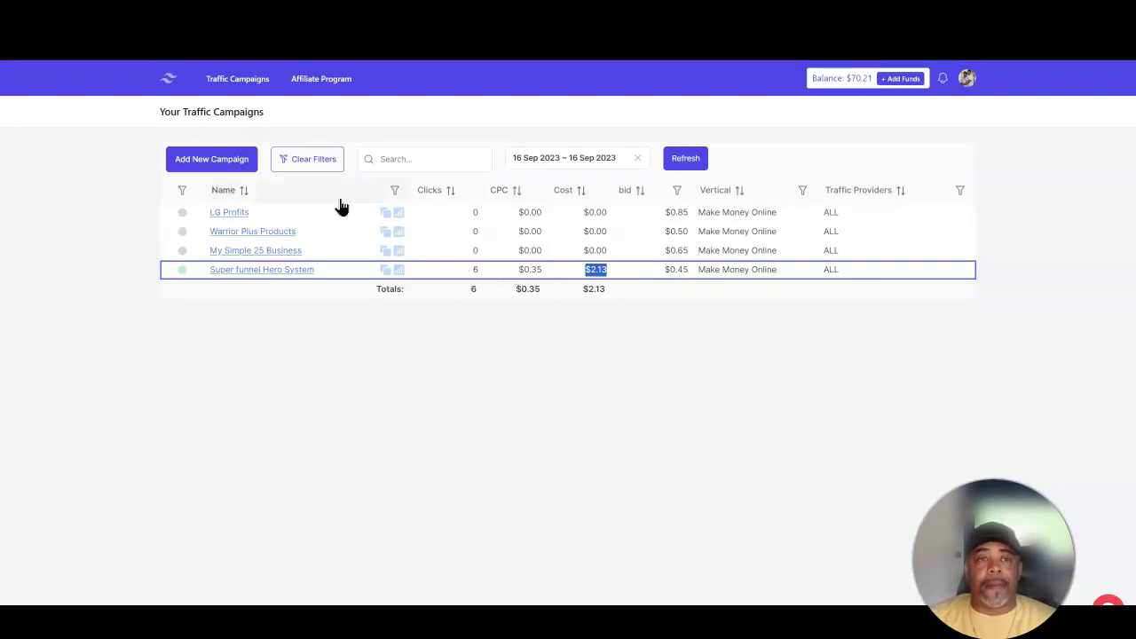
Step: Reload TrafficZest so Super funnel Hero System shows 33 clicks at $11.26, glancing at Gmail meanwhile
left_click(54, 38)
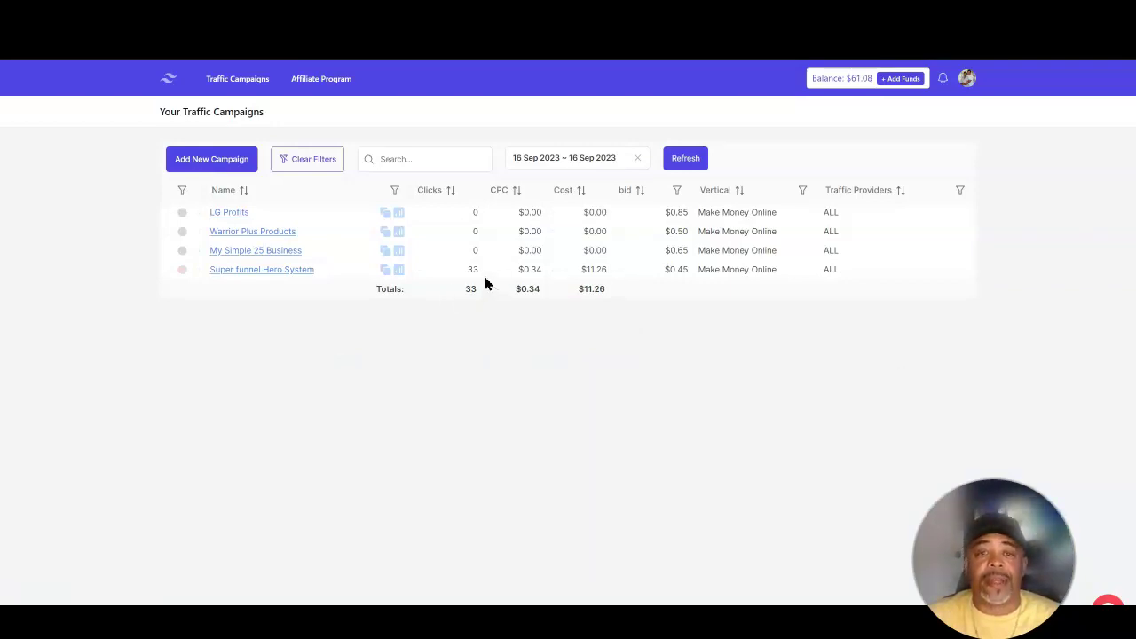
left_click(215, 20)
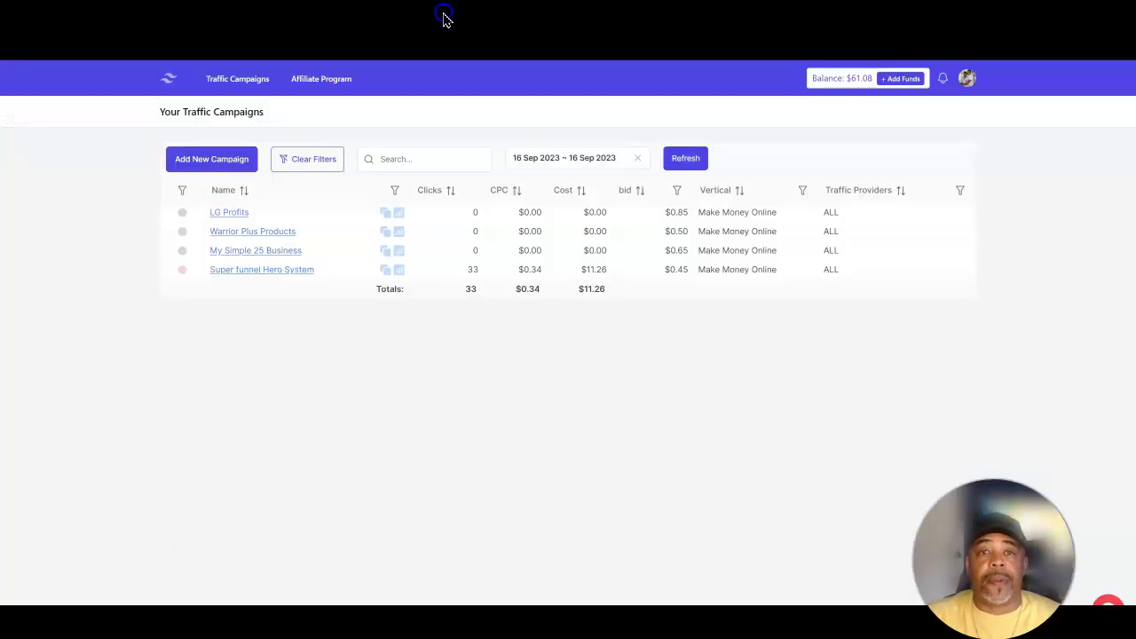
left_click(443, 21)
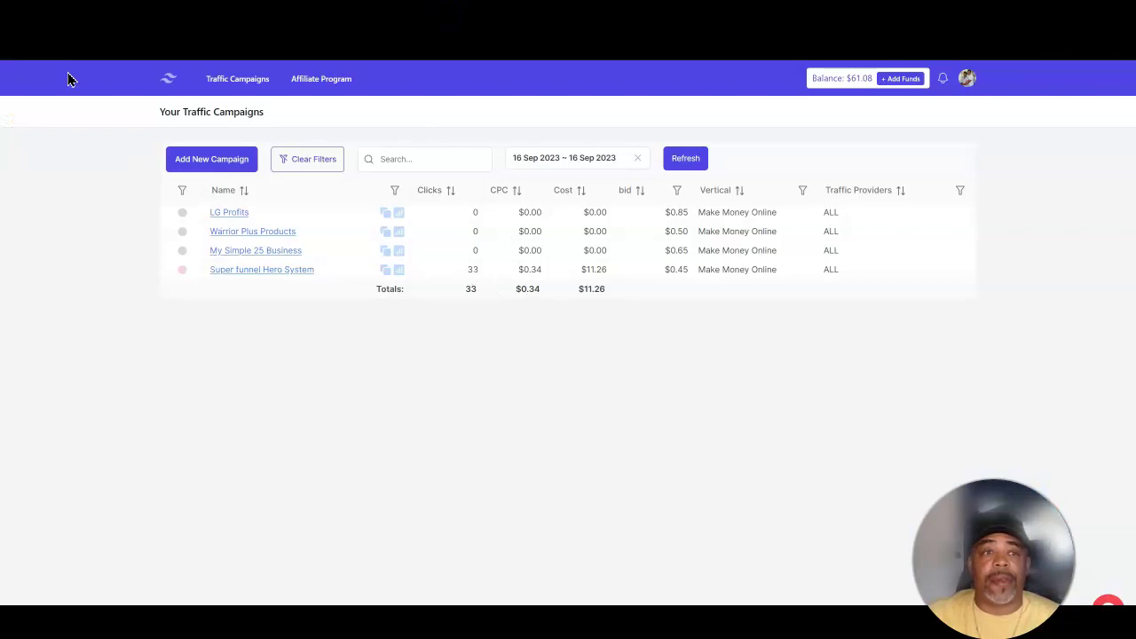
Step: Reload TrafficZest campaigns to reach 36 clicks and $12.38 cost, then check the Gmail inbox
left_click(48, 33)
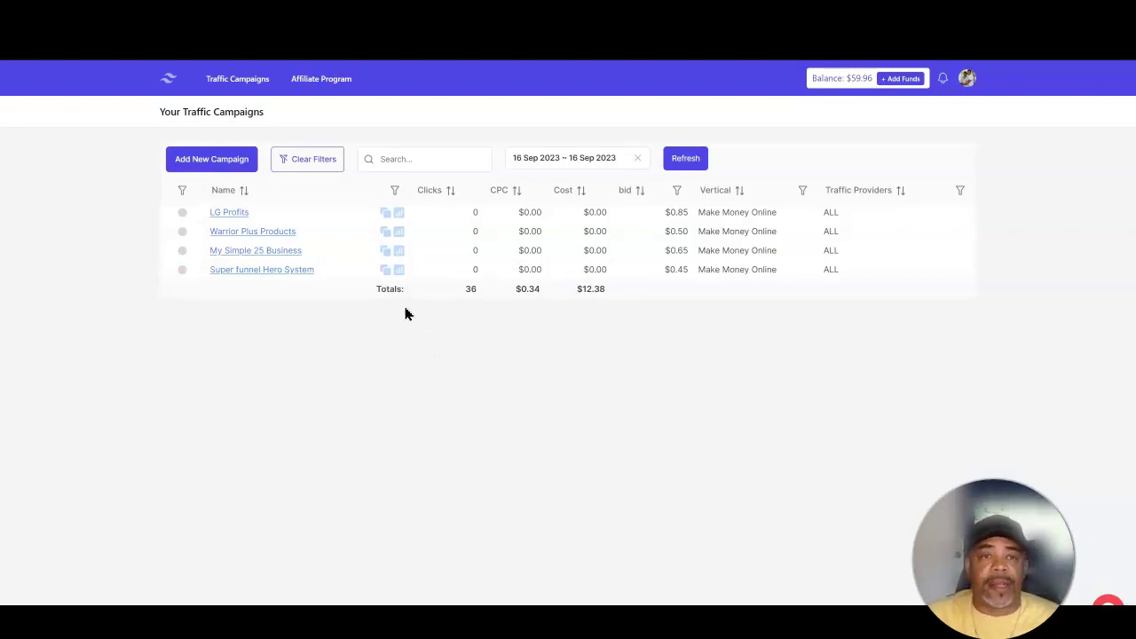
left_click(200, 12)
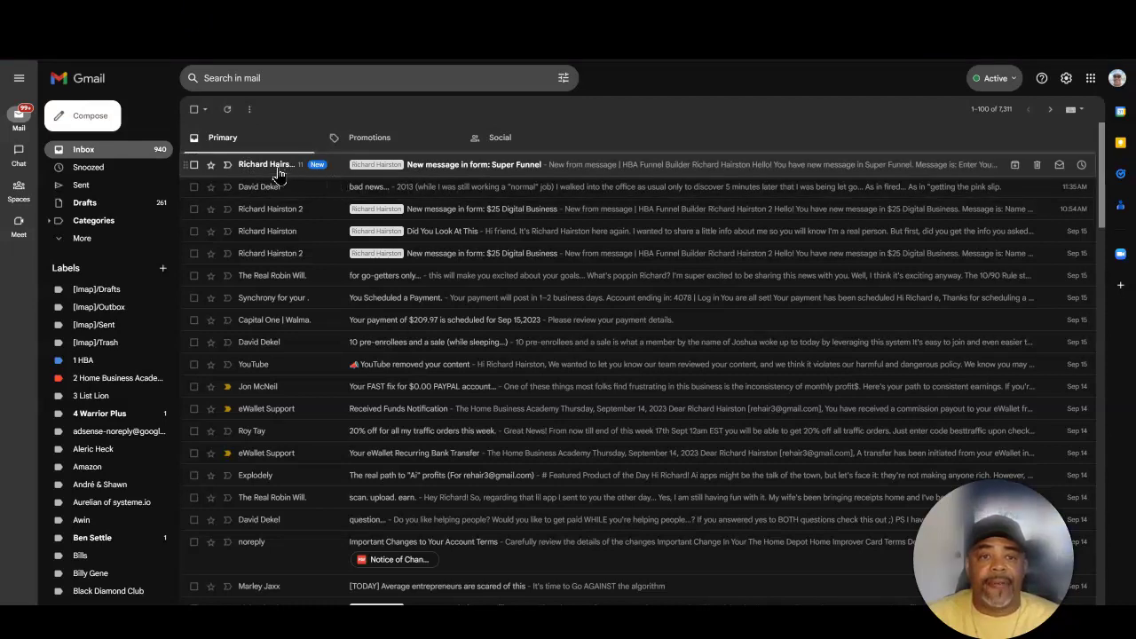
Step: Check the sender of the newest Super Funnel lead email, then bring up the Discover This Viral System opt-in page
mouse_move(271, 171)
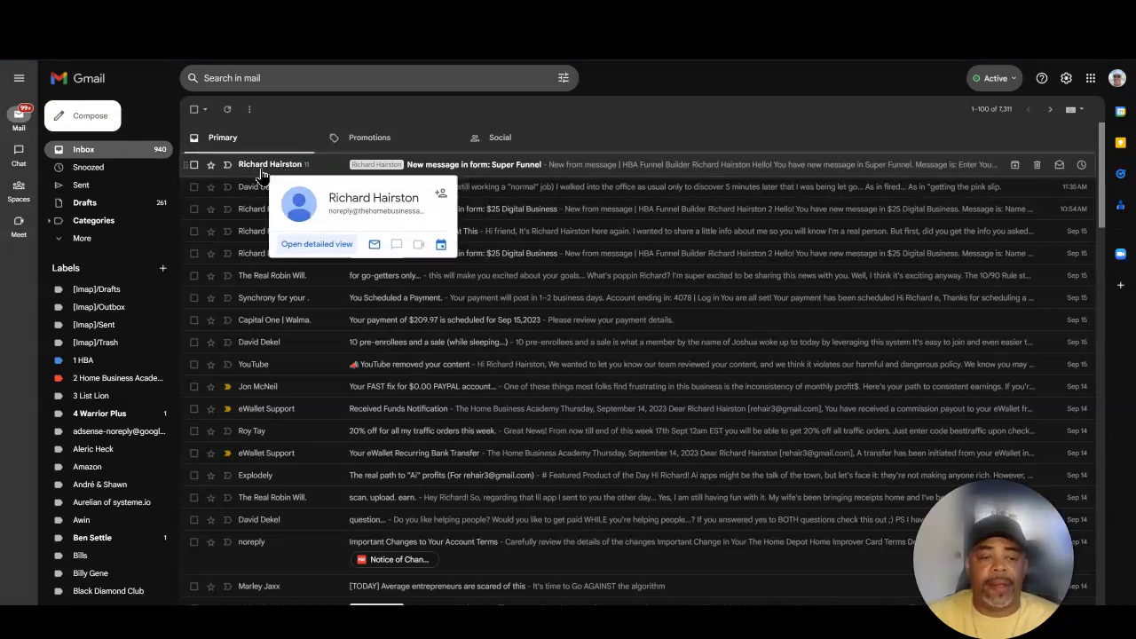
left_click(666, 18)
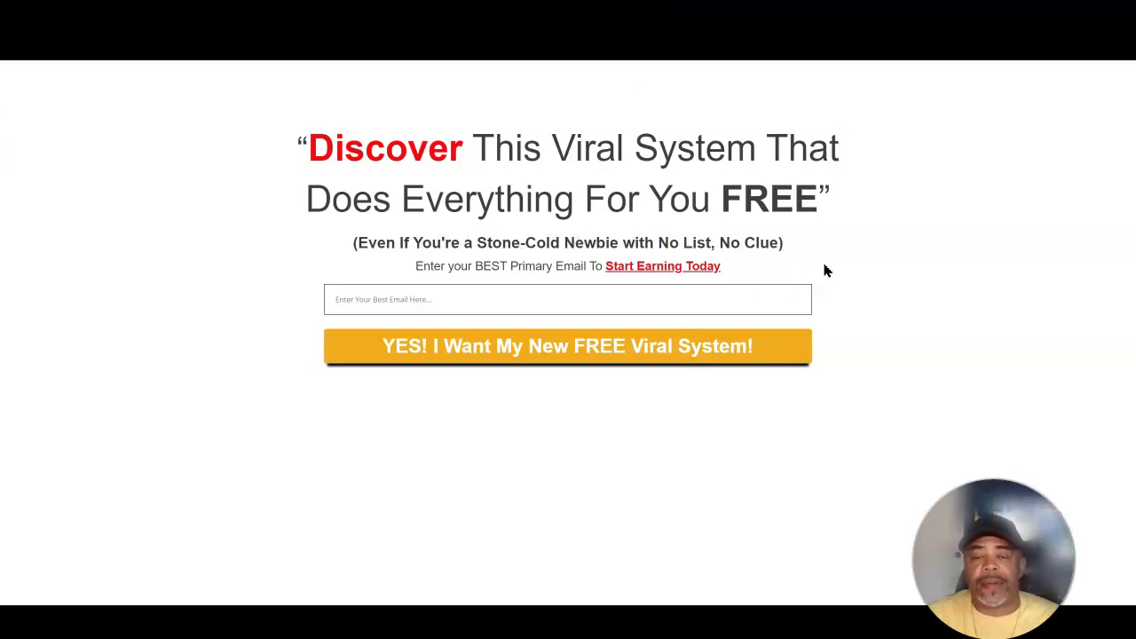
Step: Look over the SystemHubs sales page, then return to the opt-in page
left_click(791, 15)
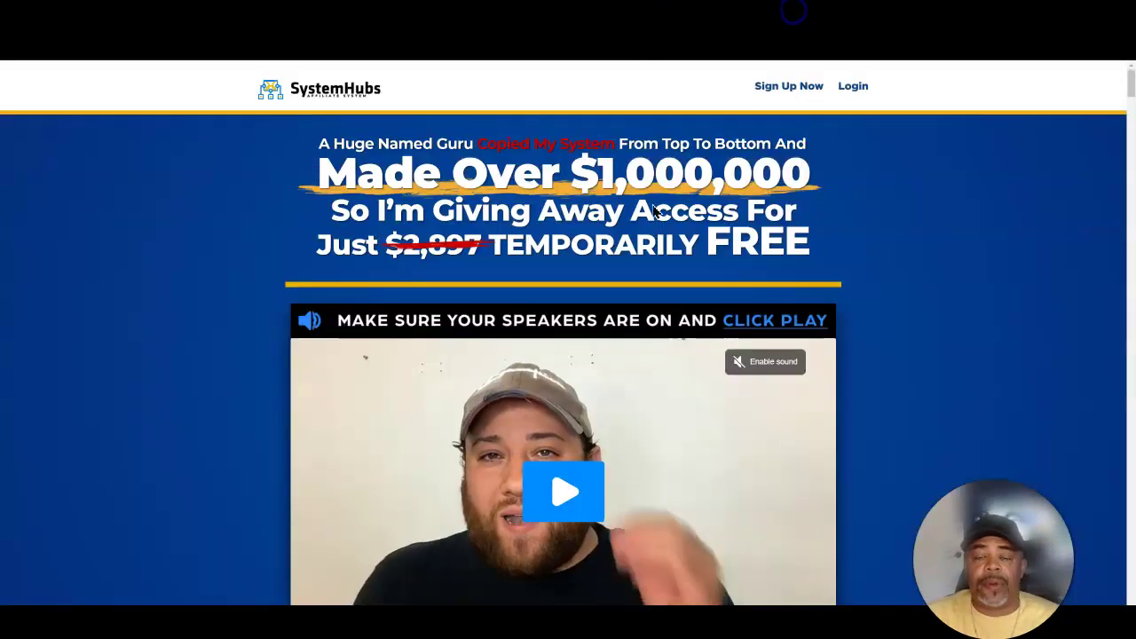
scroll(548, 341, "down", 2)
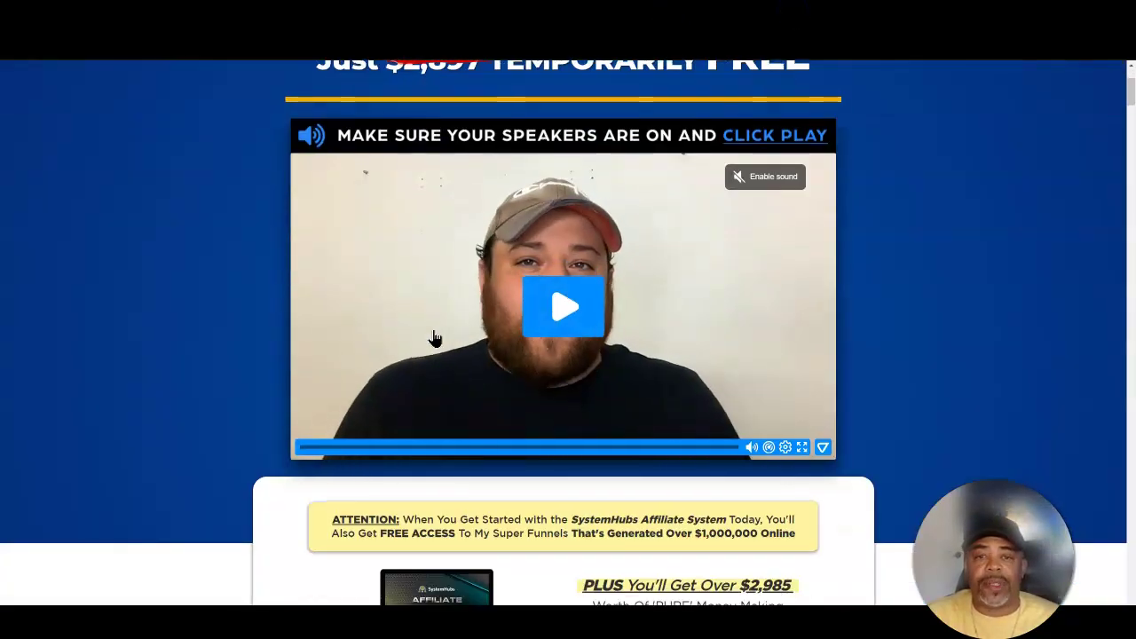
scroll(774, 320, "up", 2)
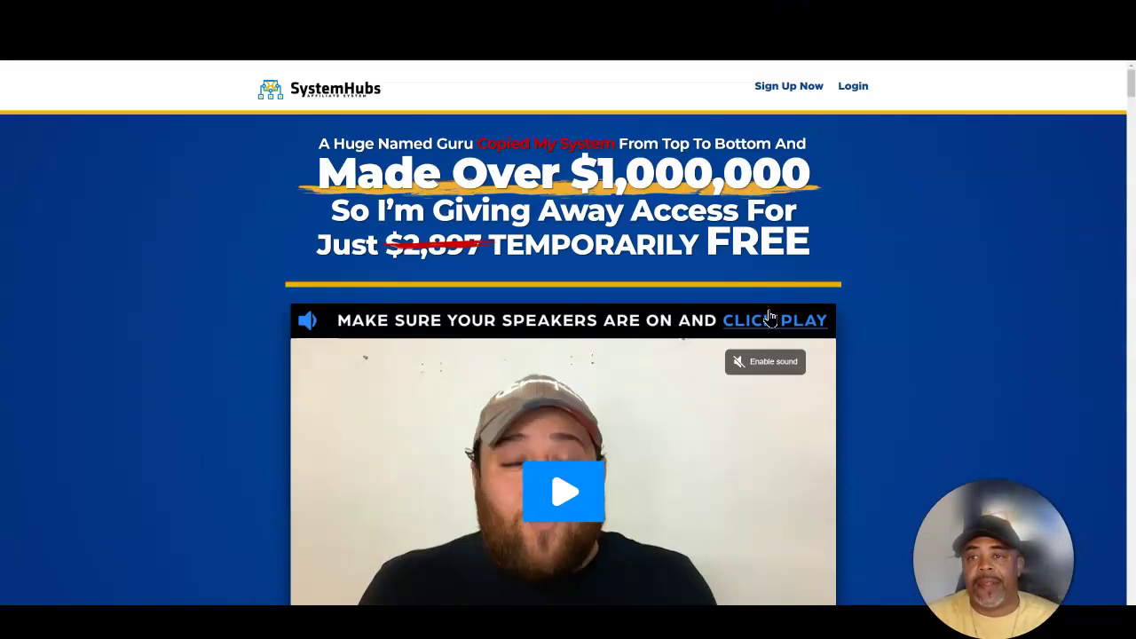
left_click(675, 17)
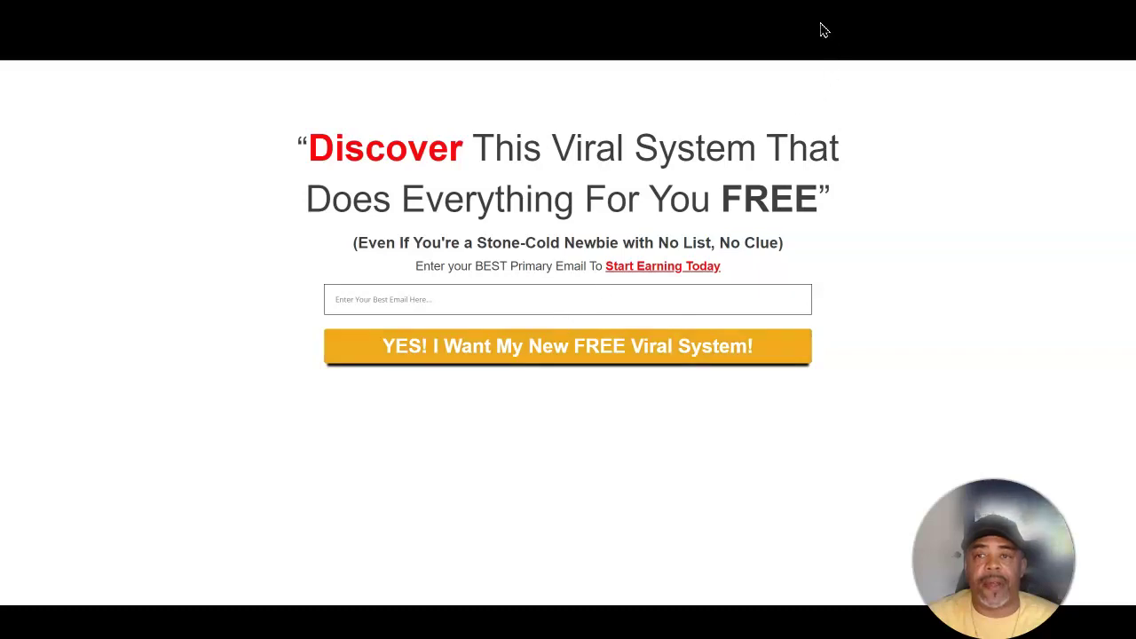
Step: Confirm the SystemHubs referrals dashboard shows 0 leads, then open the Getting Started welcome page
left_click(789, 14)
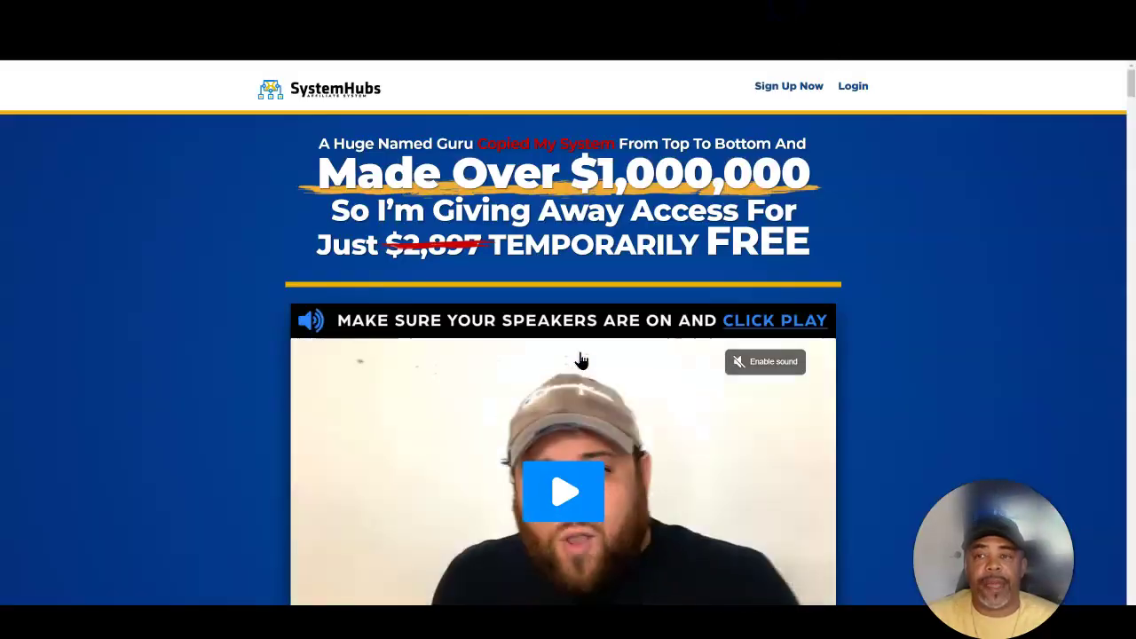
left_click(561, 15)
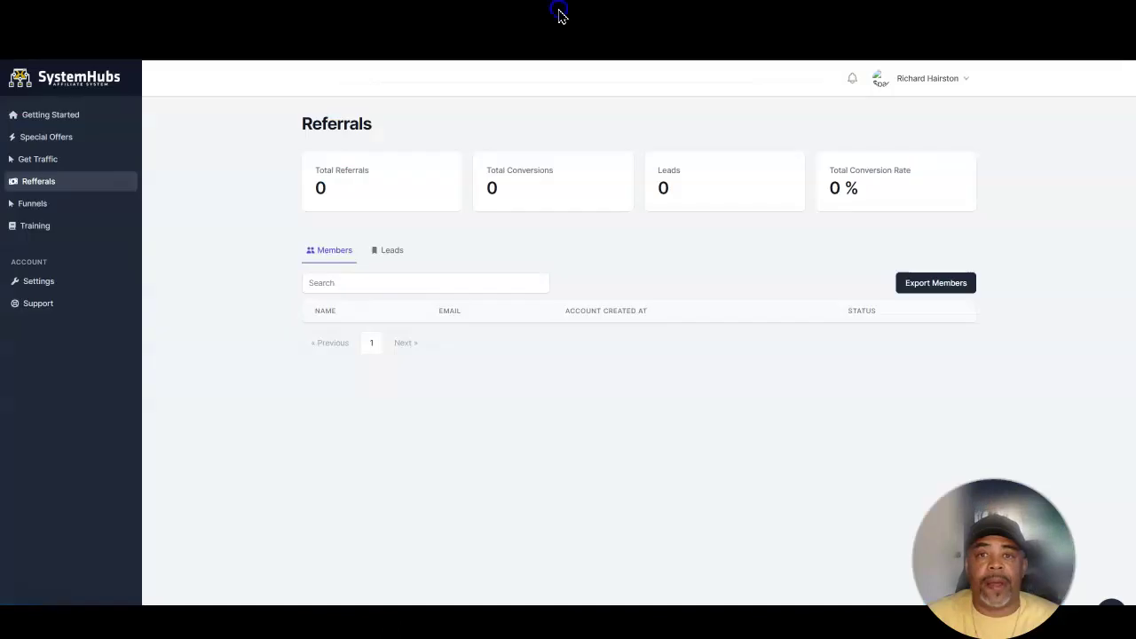
left_click(62, 114)
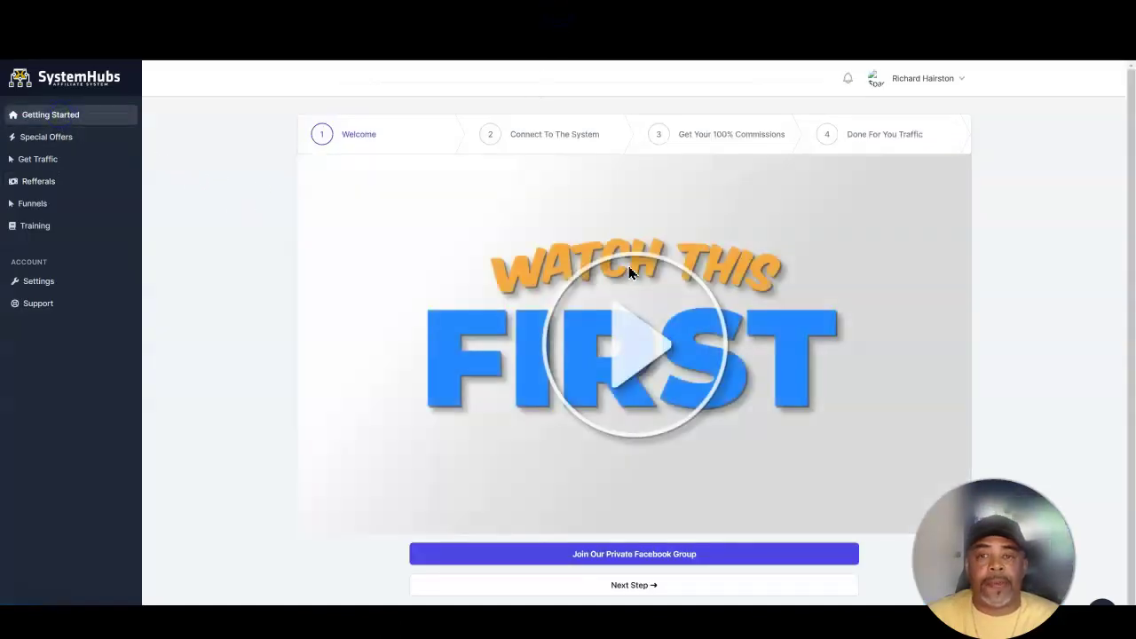